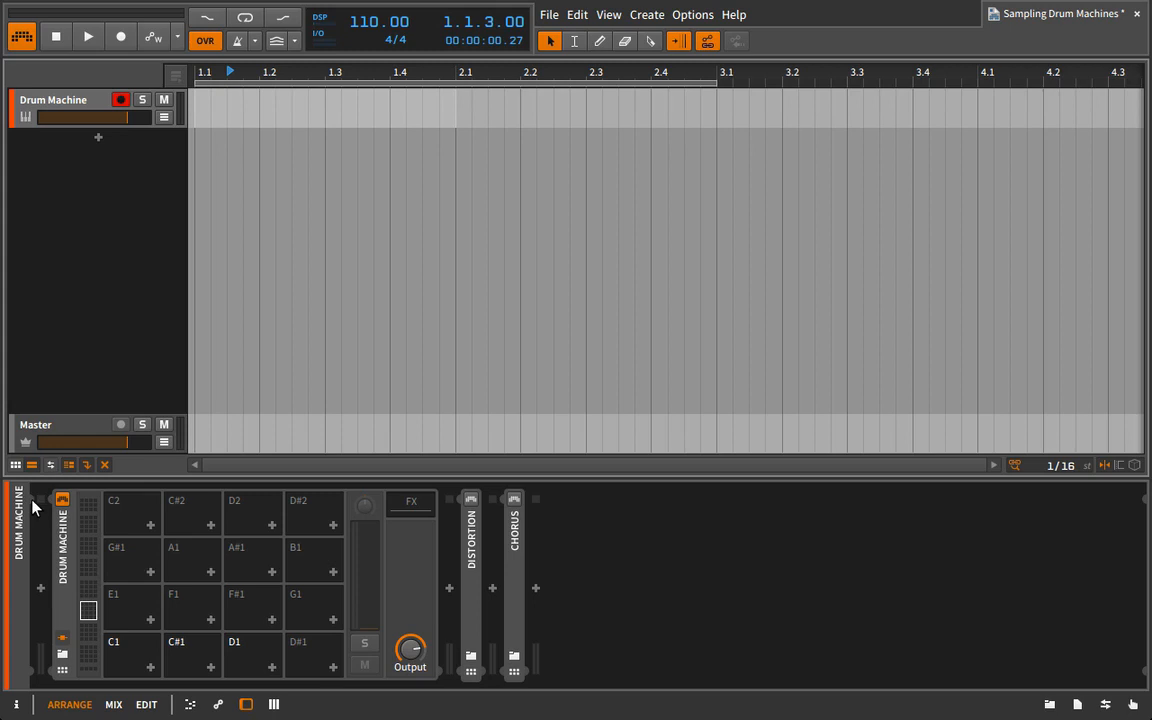
Load Snare YFM C 01.wav onto the D1 pad and Kick YFM G 02.wav onto the C1 pad of the Drum Machine
{"action": "left_click", "coordinate": [1049, 704]}
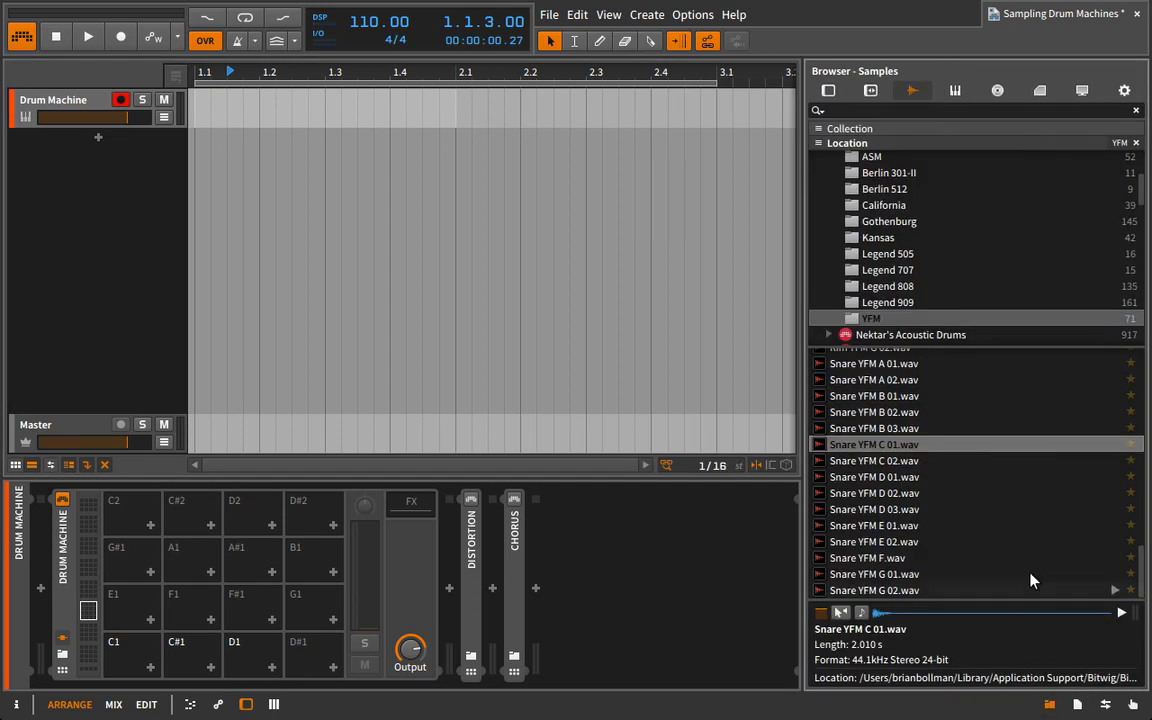
{"action": "left_click_drag", "start_coordinate": [1116, 443], "coordinate": [237, 660]}
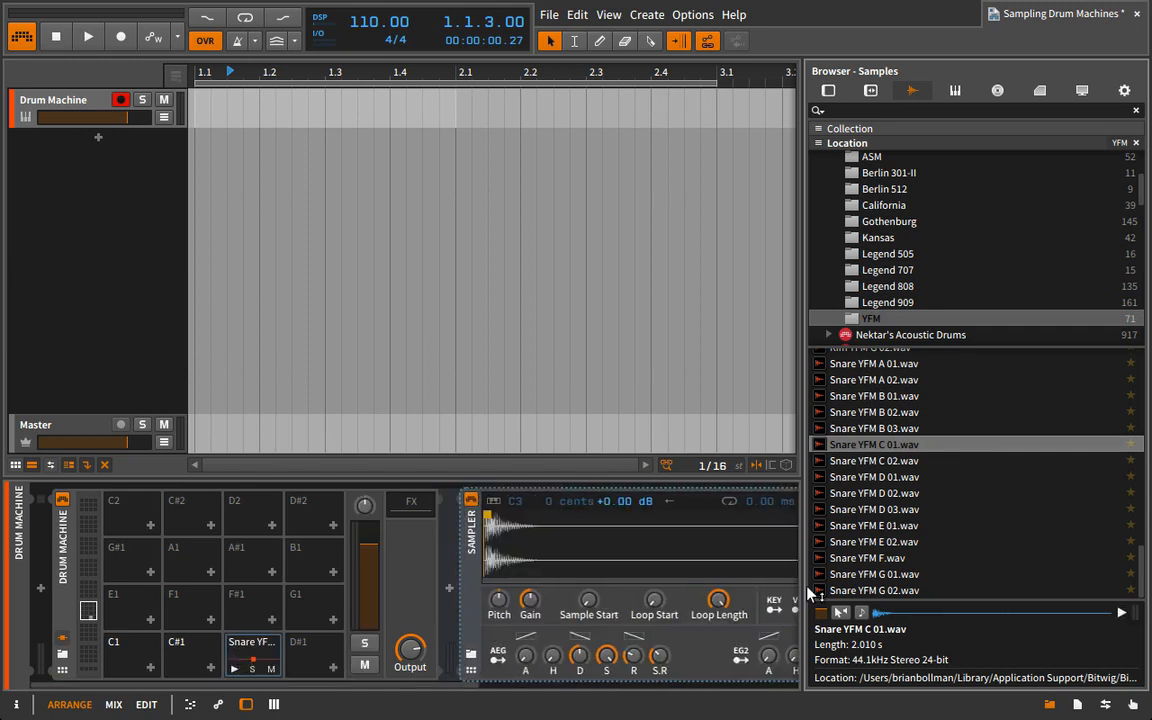
{"action": "scroll", "coordinate": [1023, 512], "scroll_direction": "up", "scroll_amount": 4}
{"action": "scroll", "coordinate": [1023, 512], "scroll_direction": "up", "scroll_amount": 4}
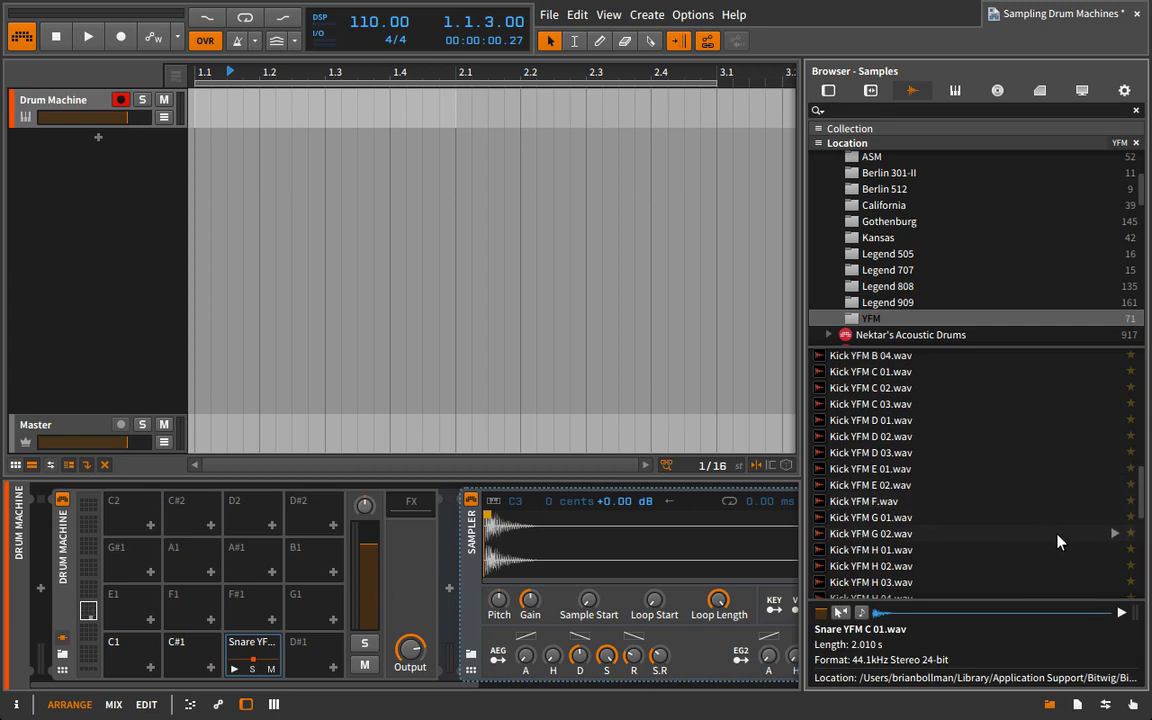
{"action": "left_click_drag", "start_coordinate": [1113, 537], "coordinate": [133, 660]}
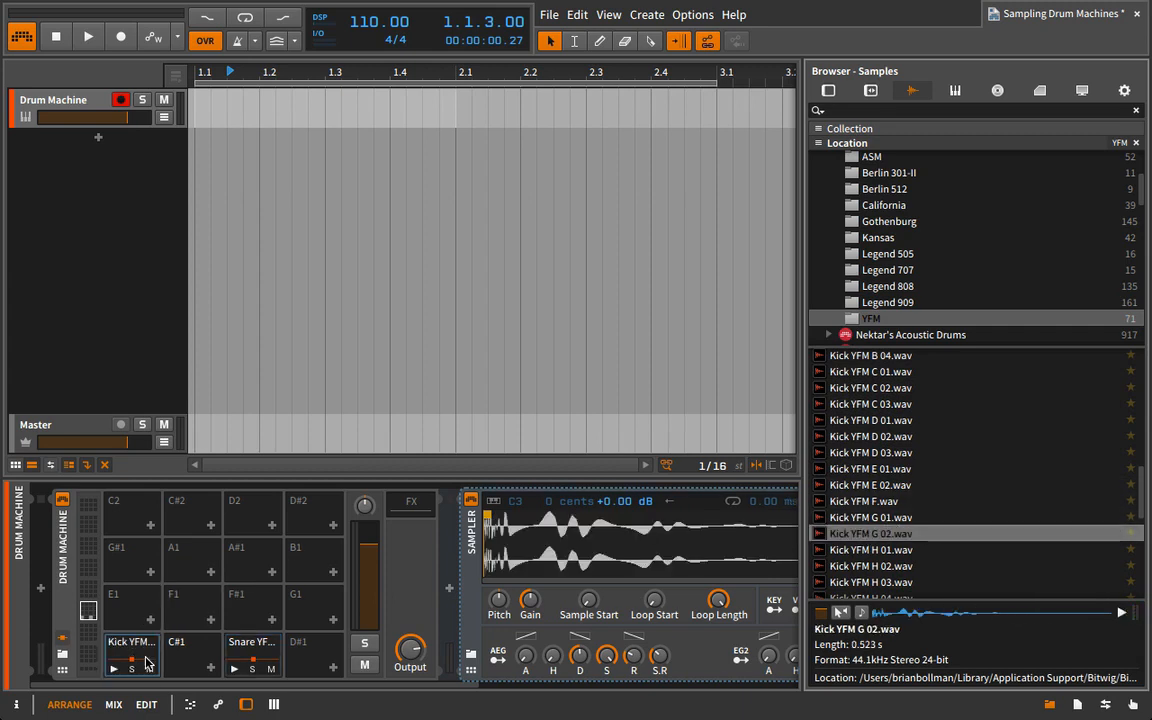
{"action": "left_click", "coordinate": [1050, 705]}
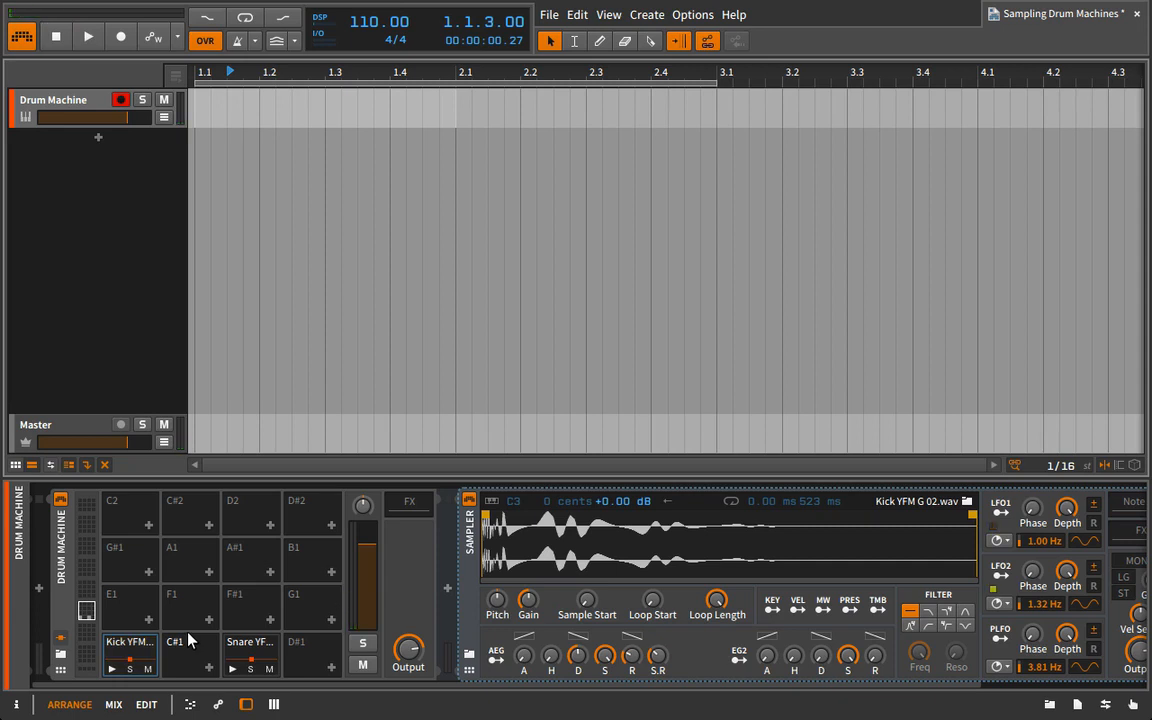
{"action": "left_click", "coordinate": [1053, 704]}
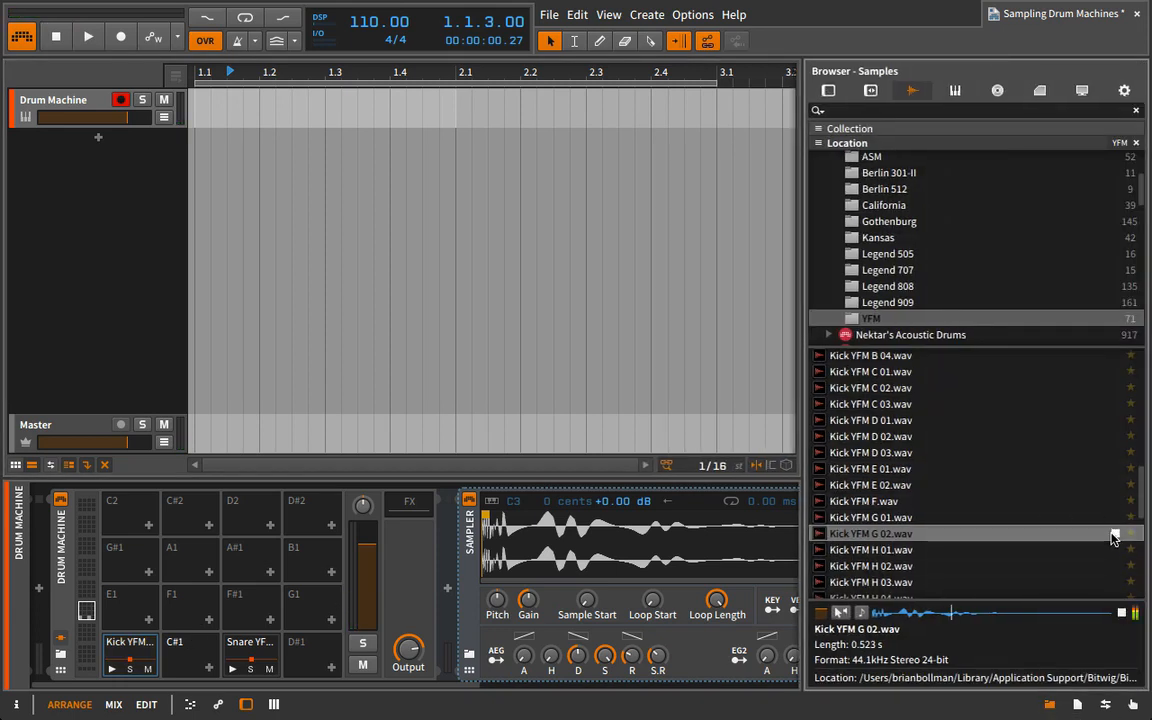
{"action": "left_click", "coordinate": [1050, 704]}
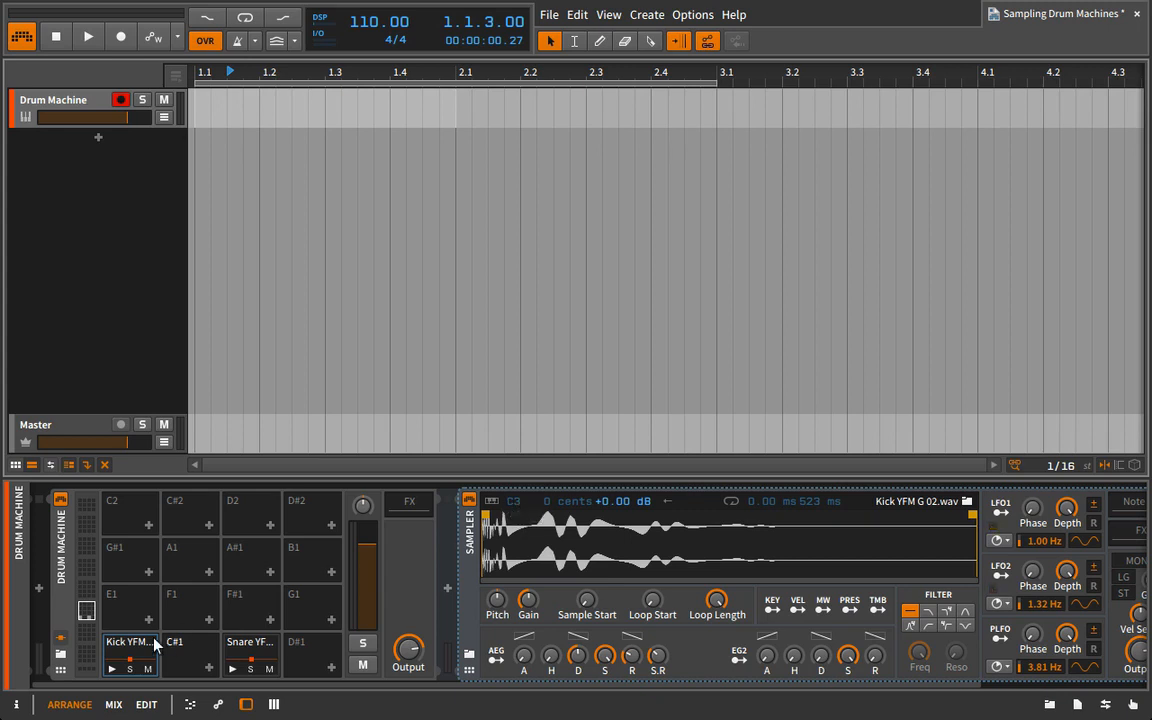
Turn on keyboard tracking for the kick's Sampler and set its root key to C1
{"action": "left_click", "coordinate": [492, 501]}
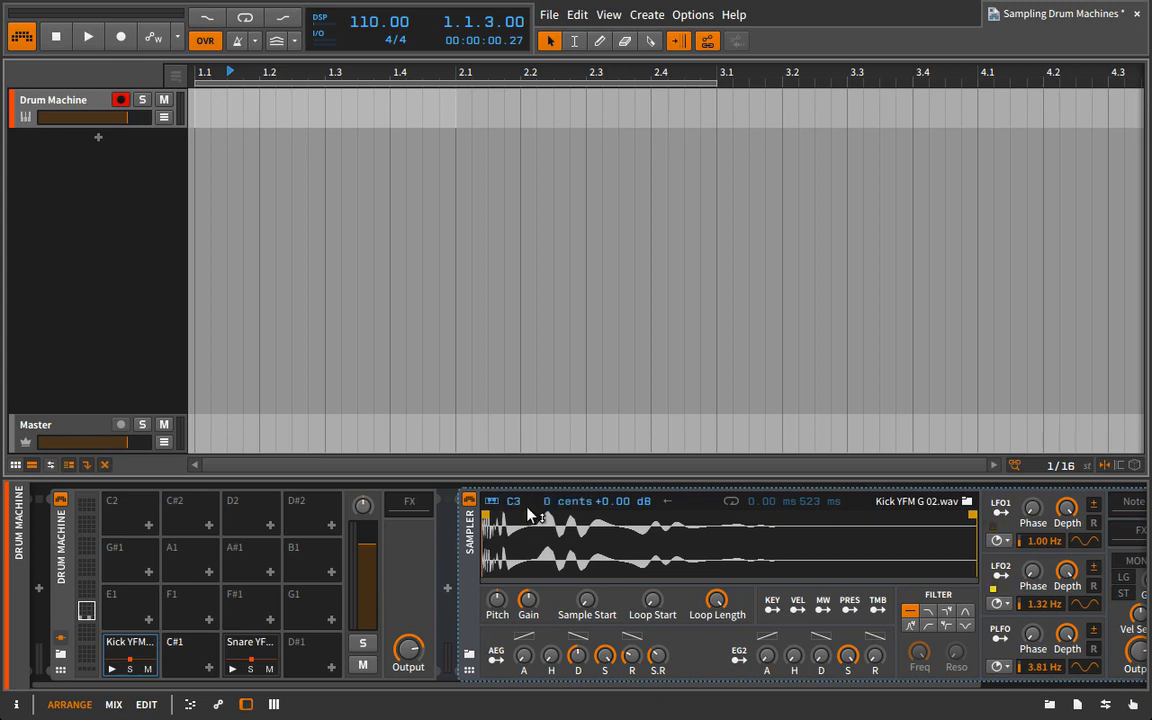
{"action": "left_click_drag", "start_coordinate": [515, 501], "coordinate": [515, 561]}
Move the snare to the A#1 pad and copy the kick to the C#1, D1, D#1 and E1 pads
{"action": "left_click_drag", "start_coordinate": [245, 650], "coordinate": [255, 560]}
{"action": "left_click", "coordinate": [126, 654]}
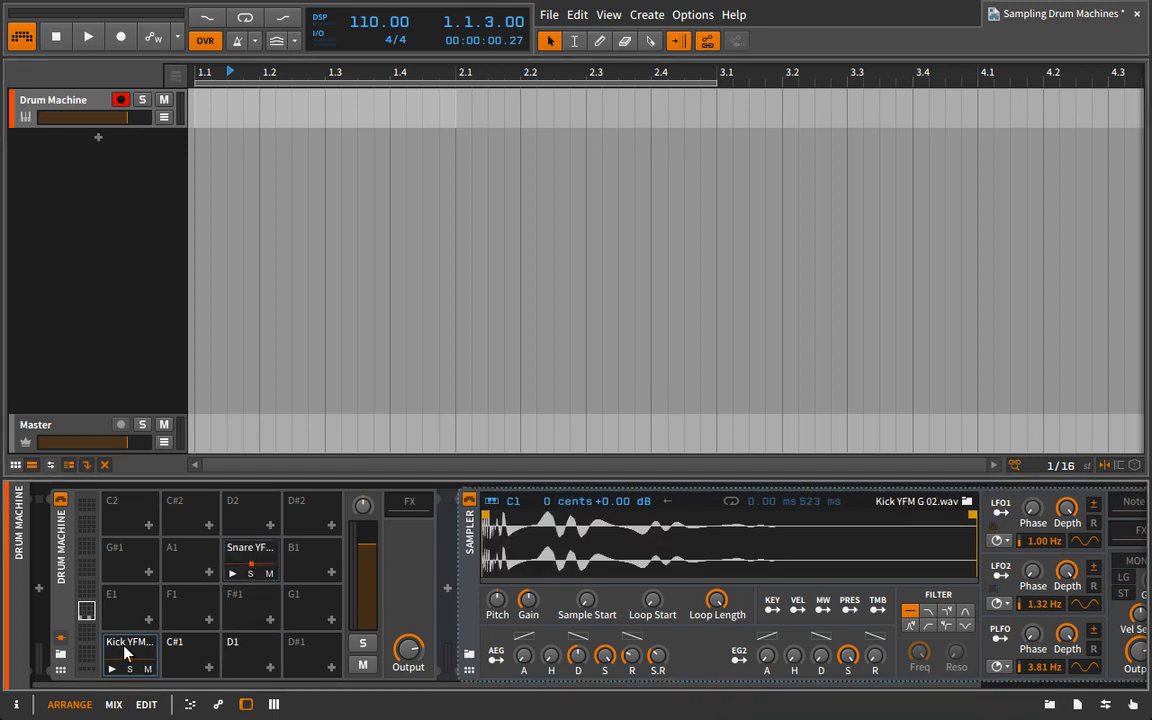
{"action": "left_click_drag", "start_coordinate": [126, 654], "coordinate": [311, 651]}
{"action": "left_click_drag", "start_coordinate": [311, 651], "coordinate": [150, 613]}
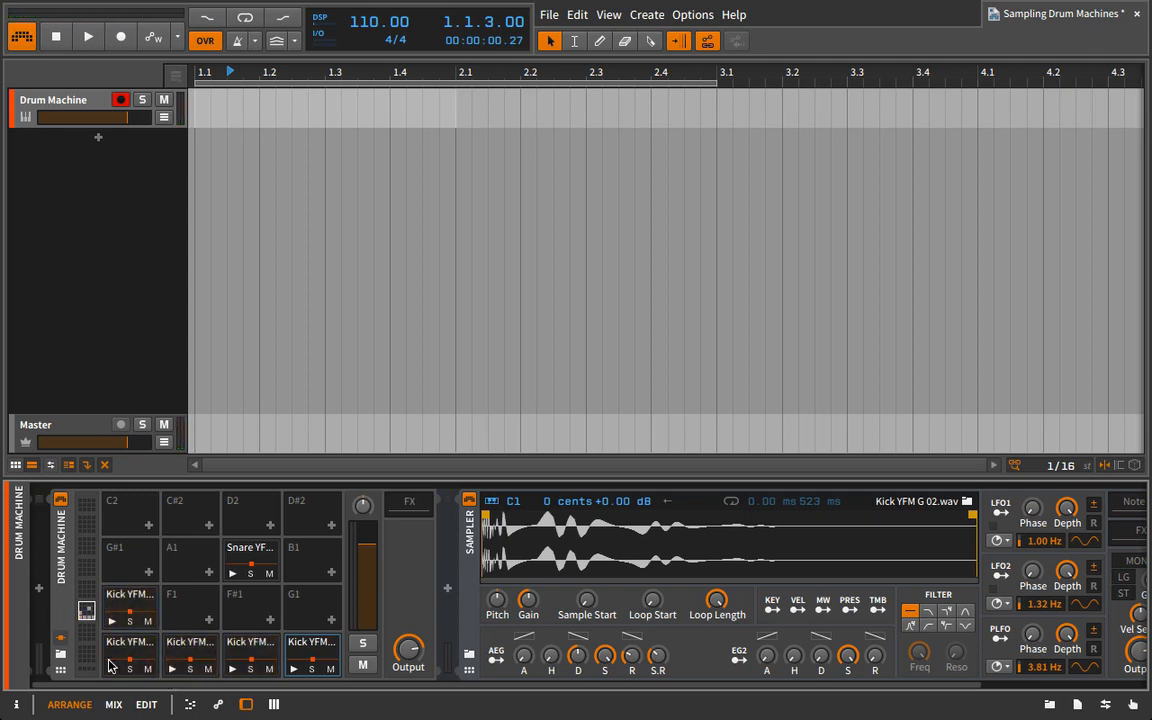
Delete the kick copies from the C#1 and D#1 pads
{"action": "left_click", "coordinate": [242, 648]}
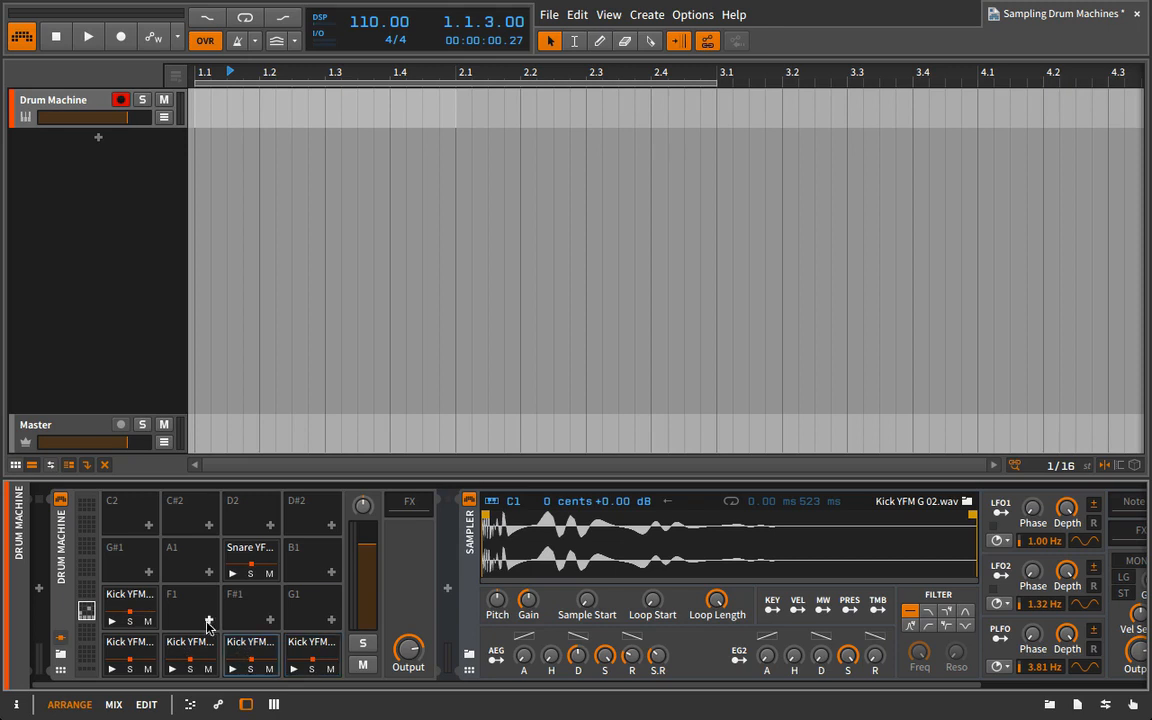
{"action": "left_click", "coordinate": [185, 645]}
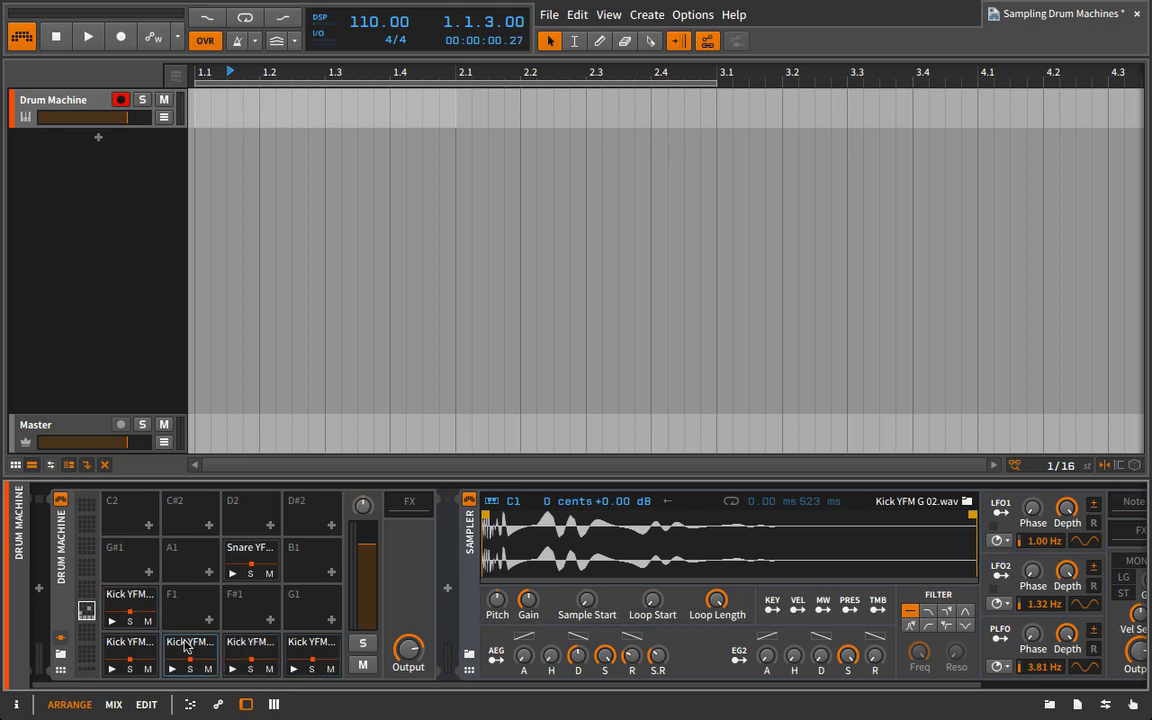
{"action": "key", "text": "Delete"}
{"action": "left_click", "coordinate": [321, 650]}
{"action": "key", "text": "Delete"}
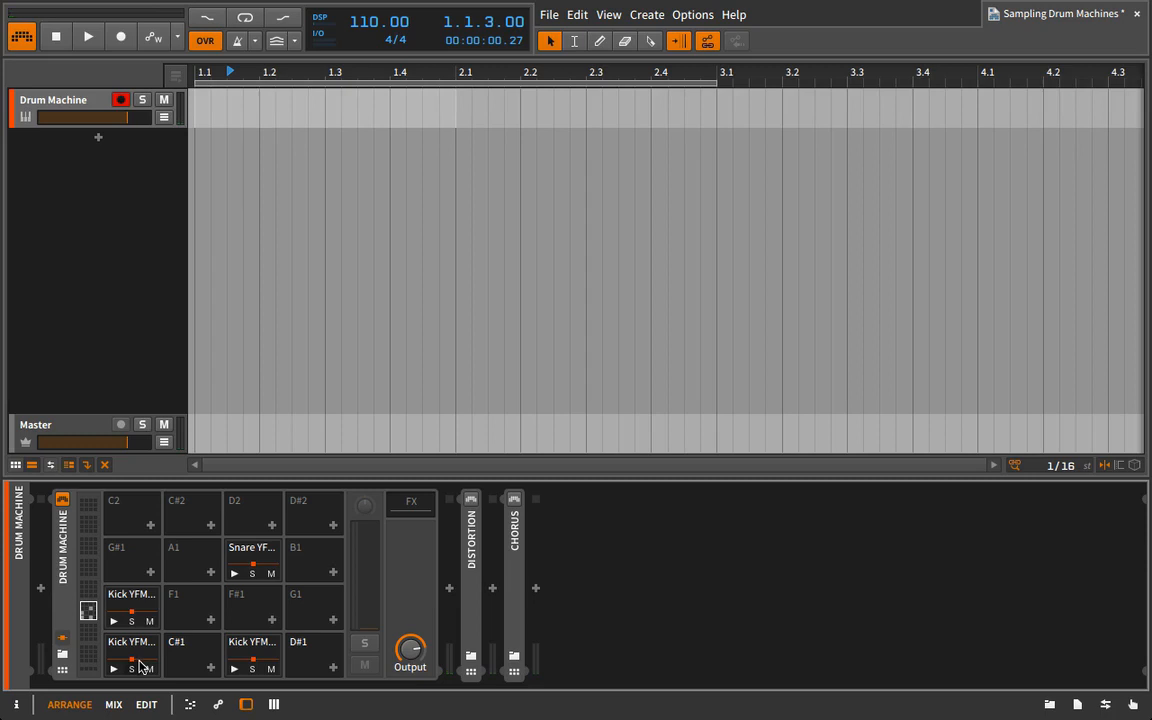
Turn off keyboard tracking in the Samplers of the kicks on the D1 and C1 pads
{"action": "left_click", "coordinate": [235, 648]}
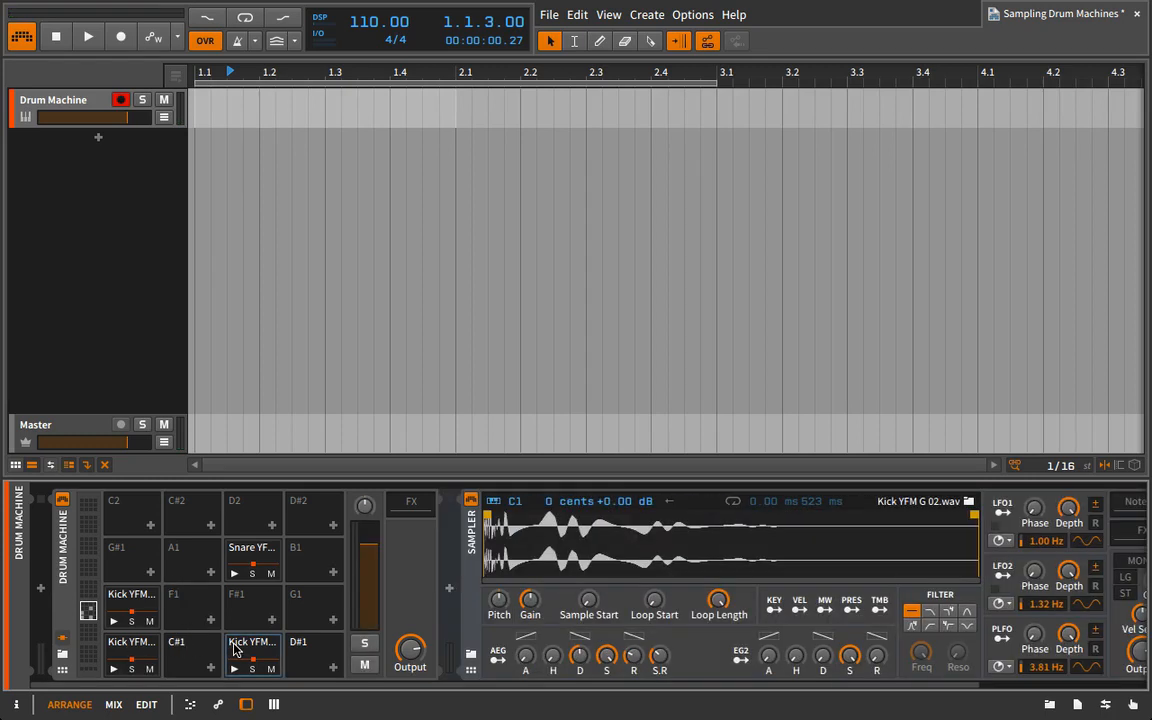
{"action": "left_click", "coordinate": [492, 501]}
{"action": "left_click", "coordinate": [119, 648]}
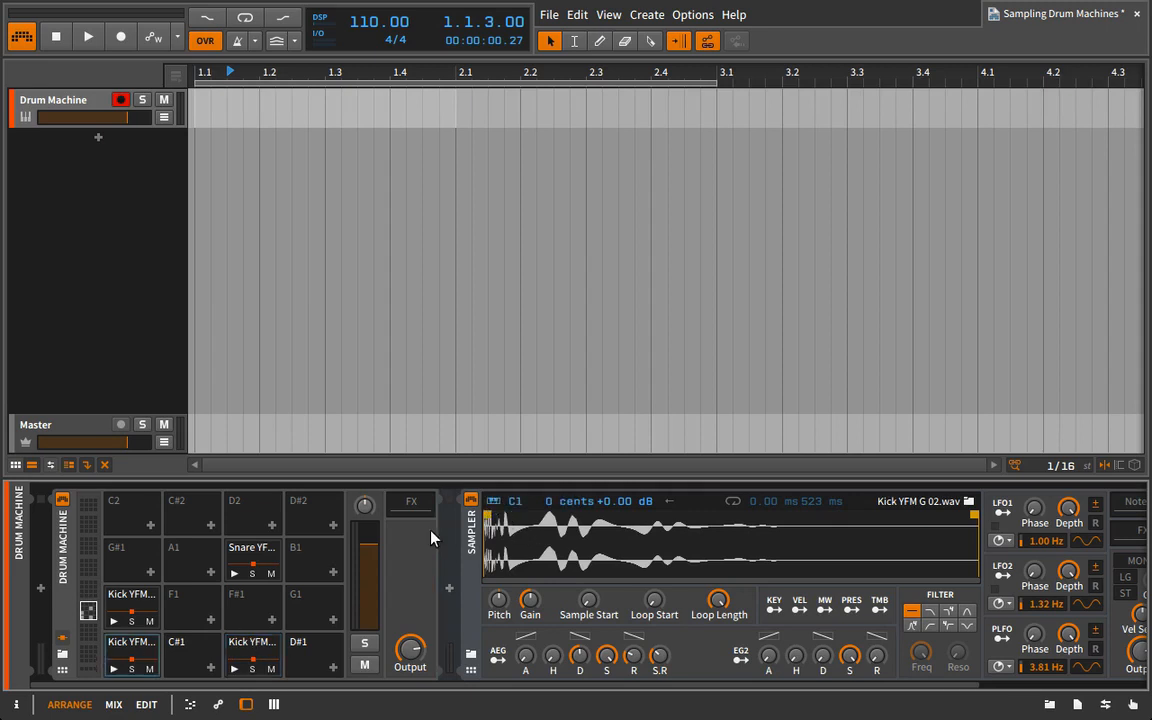
{"action": "left_click", "coordinate": [493, 501]}
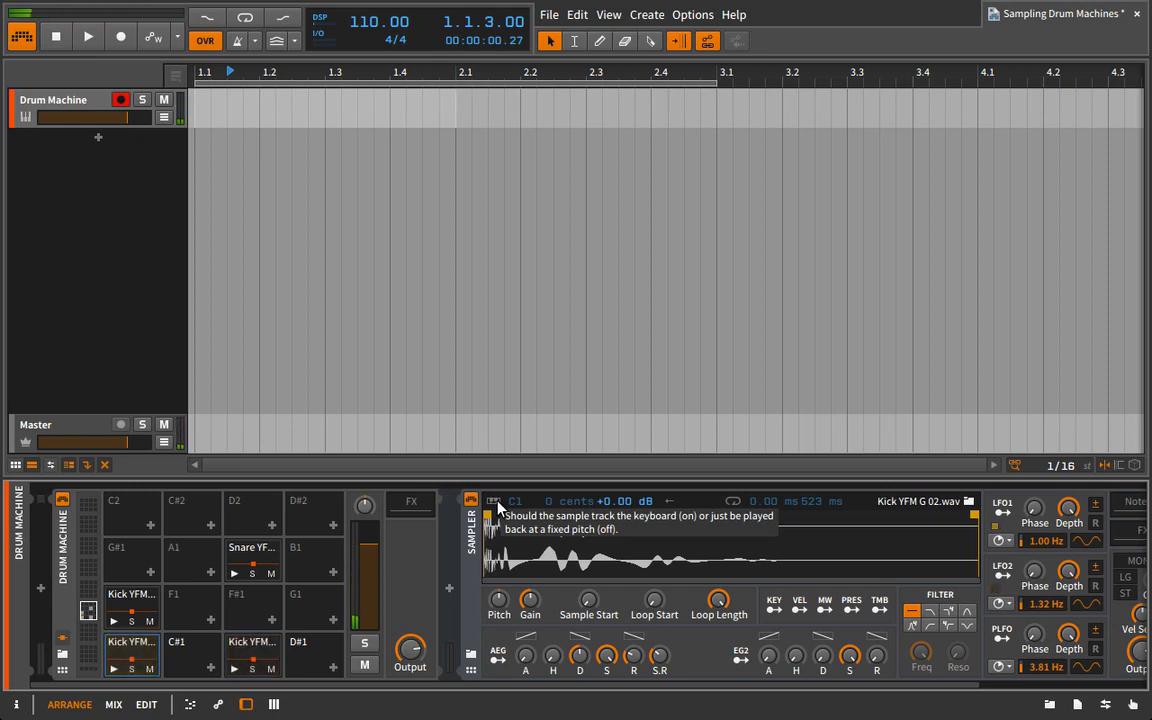
Delete the kick copies on E1 and D1, and move the snare from A#1 to D1
{"action": "left_click", "coordinate": [136, 604]}
{"action": "key", "text": "Delete"}
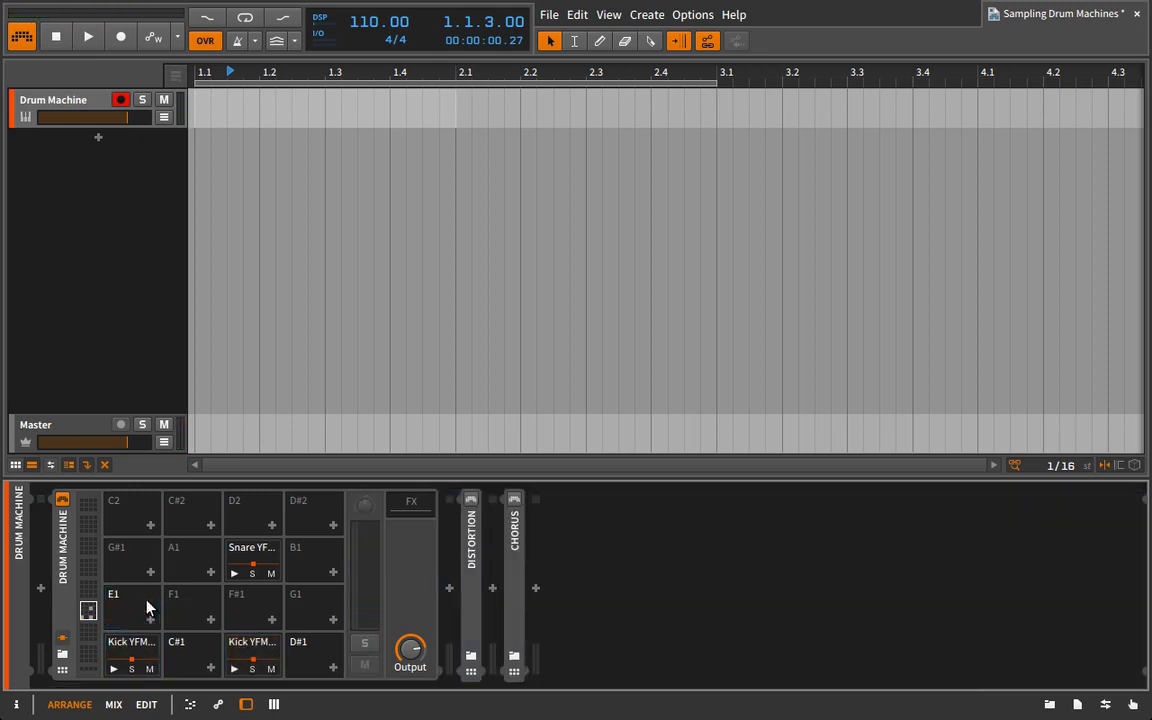
{"action": "left_click", "coordinate": [268, 652]}
{"action": "key", "text": "Delete"}
{"action": "left_click_drag", "start_coordinate": [283, 561], "coordinate": [255, 652]}
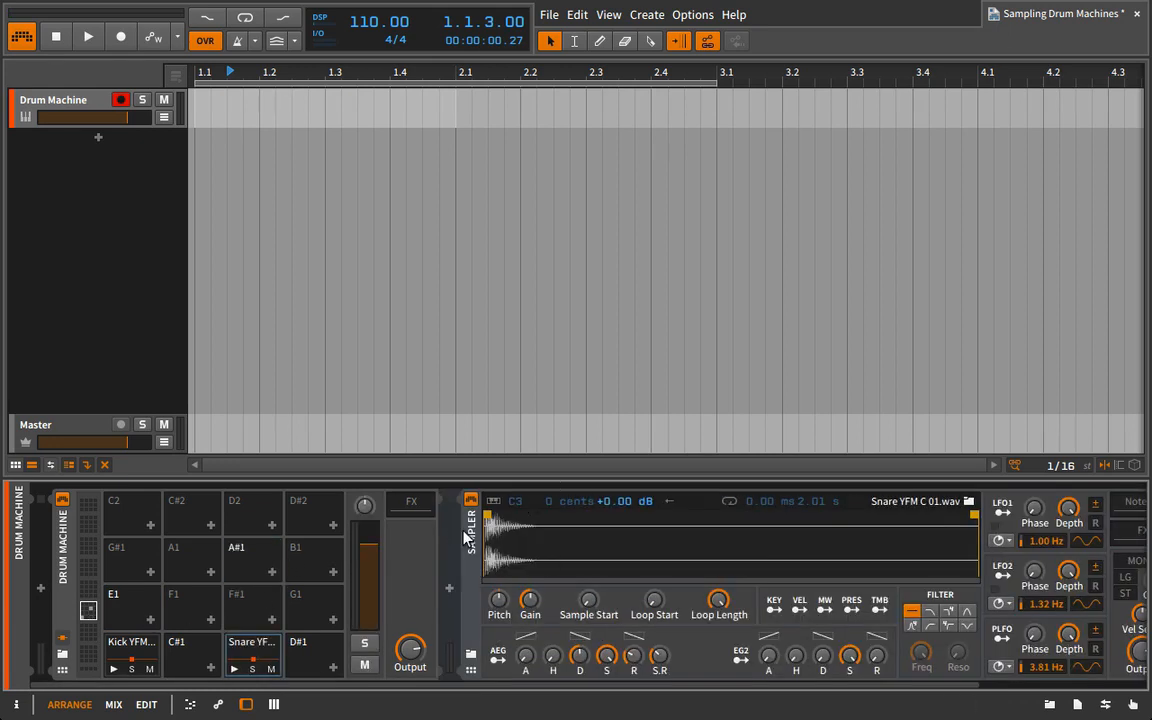
Try out the Pitch control in the Sampler of the C1 kick
{"action": "left_click", "coordinate": [131, 650]}
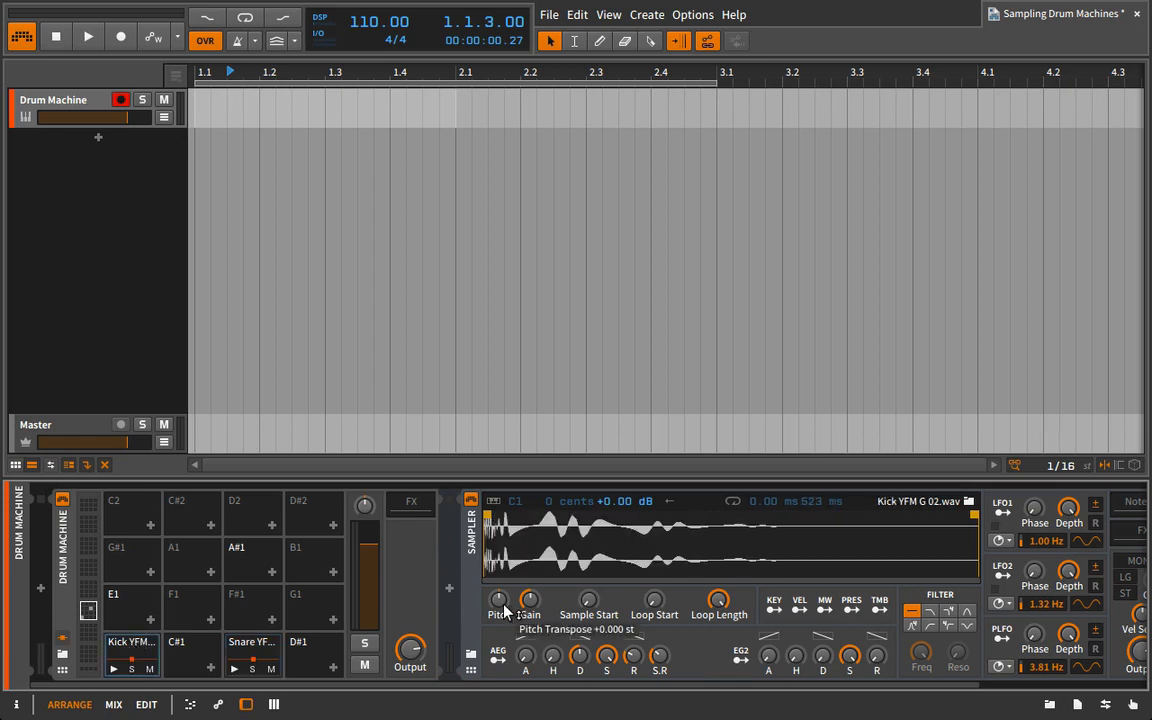
{"action": "mouse_move", "coordinate": [505, 612]}
{"action": "left_mouse_down"}
{"action": "mouse_move", "coordinate": [505, 680]}
{"action": "mouse_move", "coordinate": [506, 616]}
{"action": "left_mouse_up"}
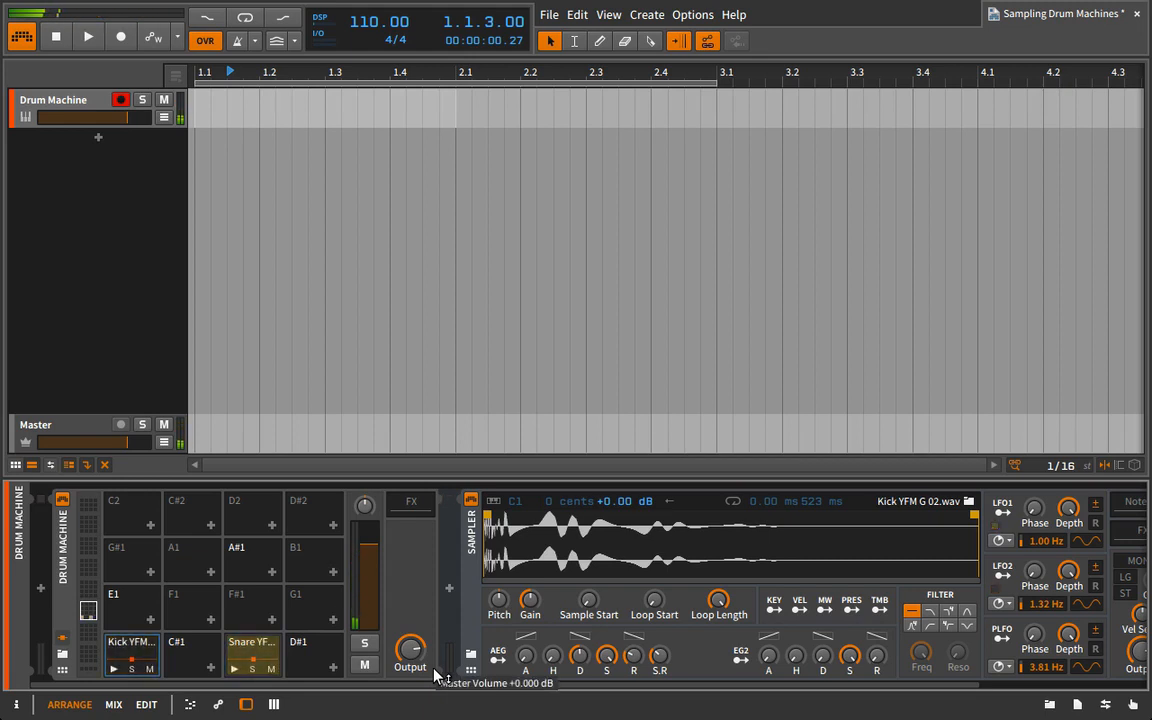
Lengthen the release of the amplitude envelope in the snare's Sampler
{"action": "left_click", "coordinate": [257, 650]}
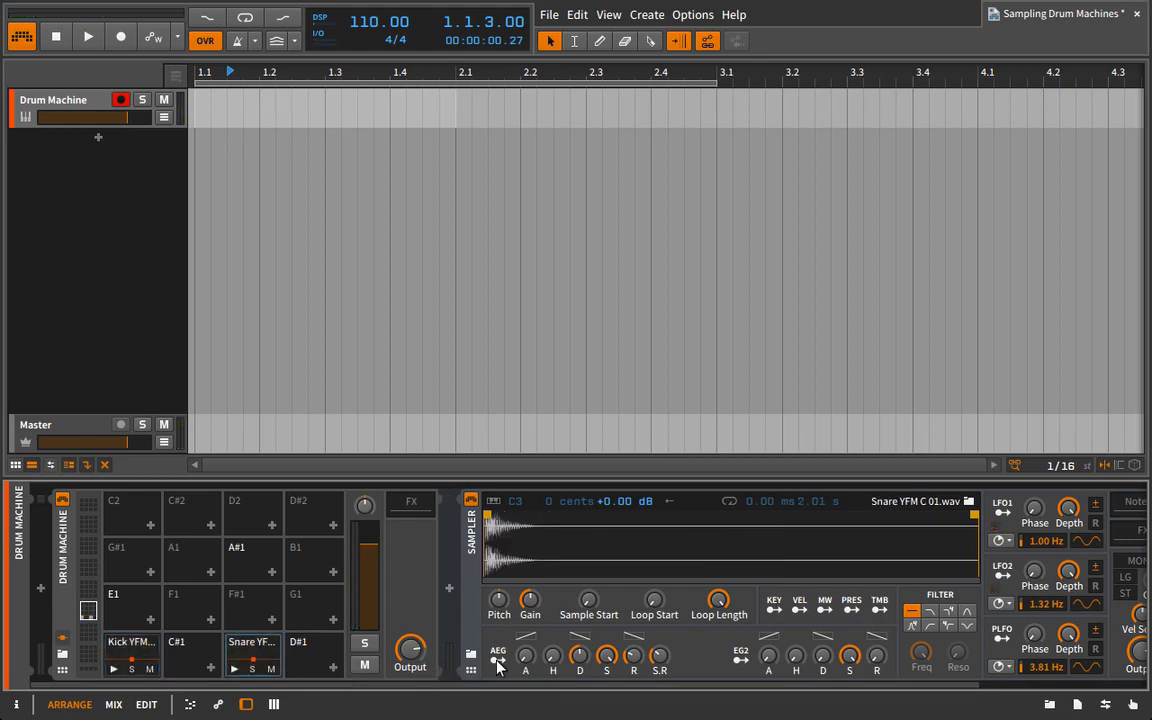
{"action": "left_click_drag", "start_coordinate": [633, 656], "coordinate": [633, 612]}
{"action": "left_click_drag", "start_coordinate": [658, 687], "coordinate": [617, 687]}
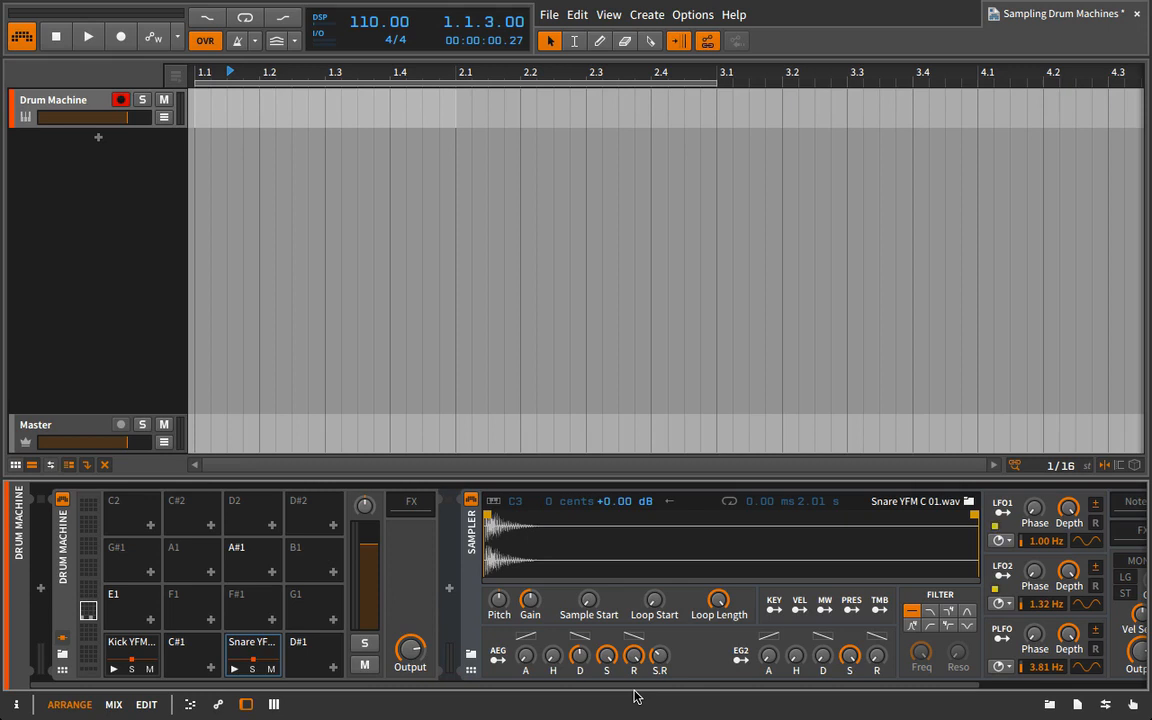
Set which drum chain the snare pad on D1 is choked by
{"action": "right_click", "coordinate": [267, 645]}
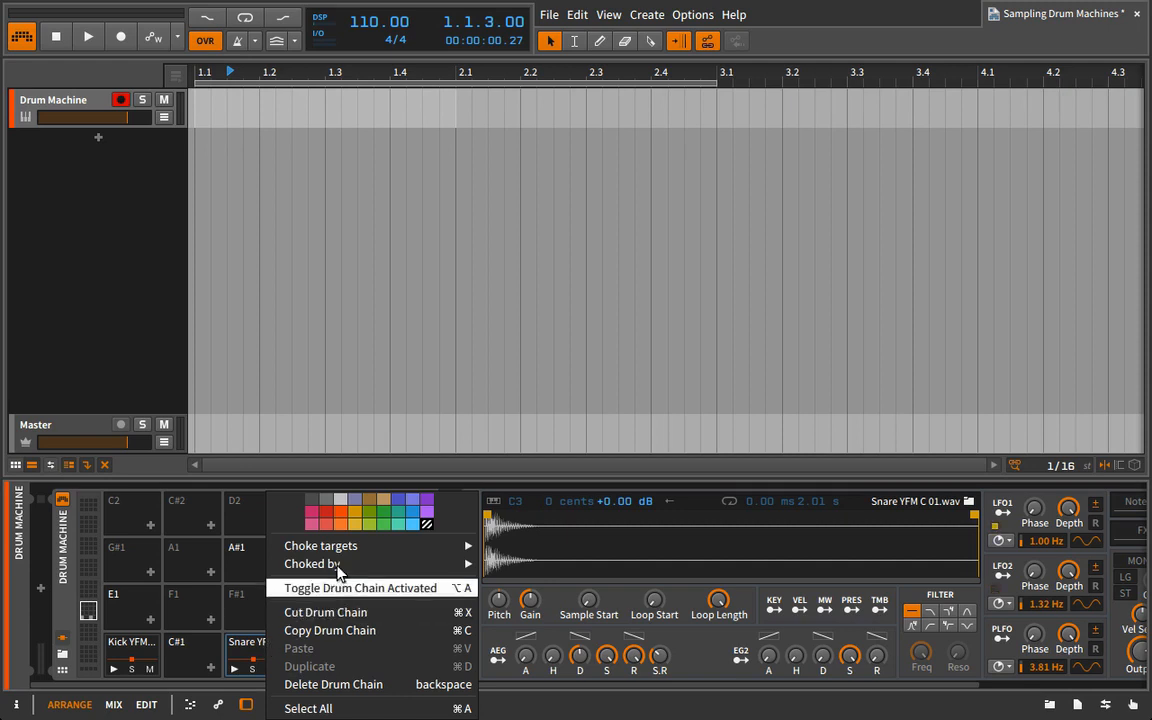
{"action": "mouse_move", "coordinate": [355, 563]}
{"action": "left_click", "coordinate": [540, 604]}
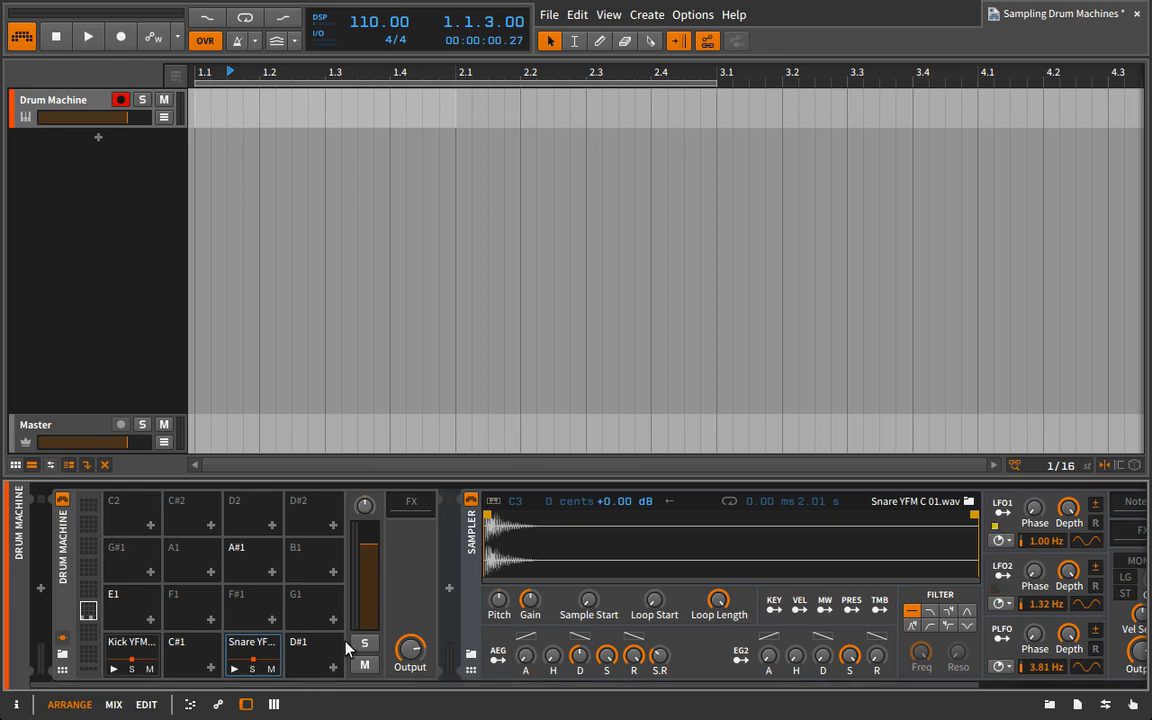
{"action": "mouse_move", "coordinate": [321, 688]}
{"action": "left_mouse_down"}
{"action": "mouse_move", "coordinate": [450, 688]}
{"action": "mouse_move", "coordinate": [303, 688]}
{"action": "left_mouse_up"}
Collapse the snare's Sampler and hide the nested device chain of the drum pads
{"action": "left_click", "coordinate": [476, 558]}
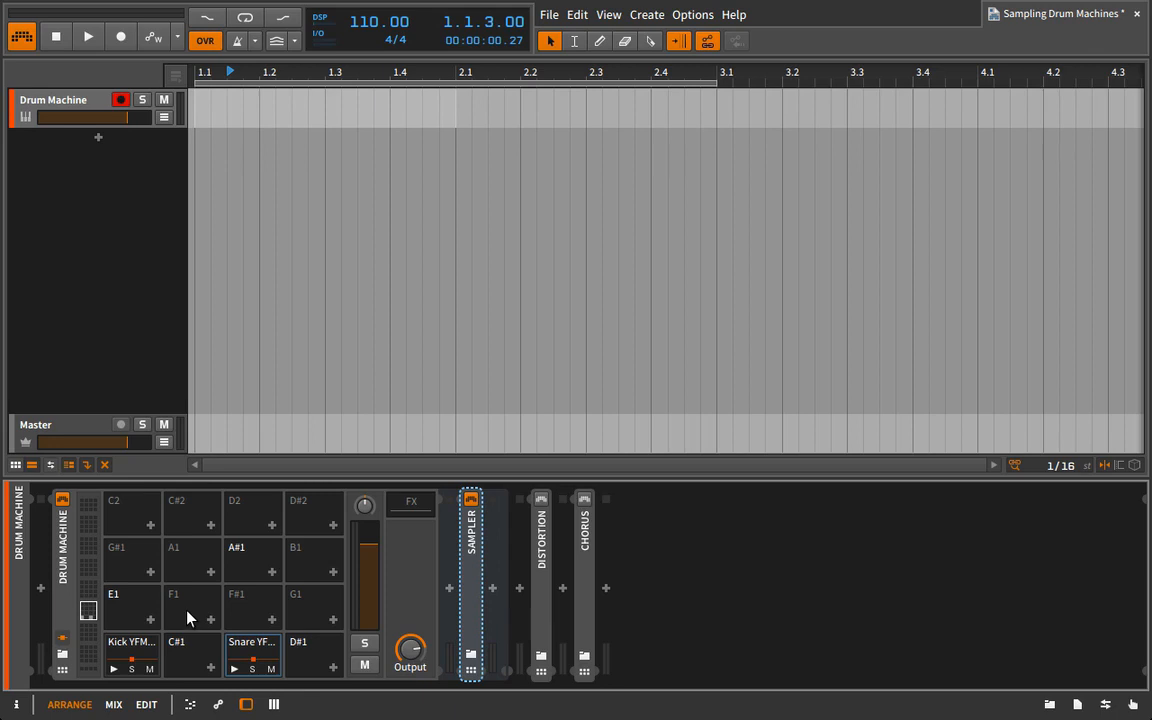
{"action": "key", "text": "Delete"}
{"action": "key", "text": "ctrl+z"}
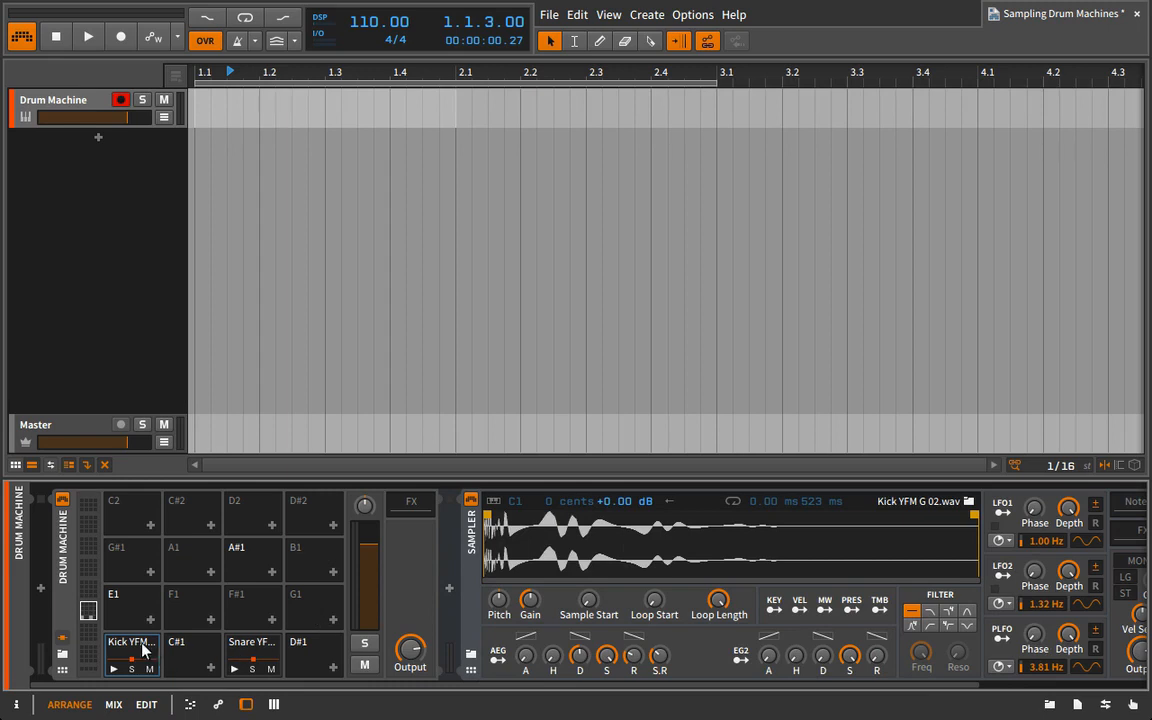
{"action": "key", "text": "Delete"}
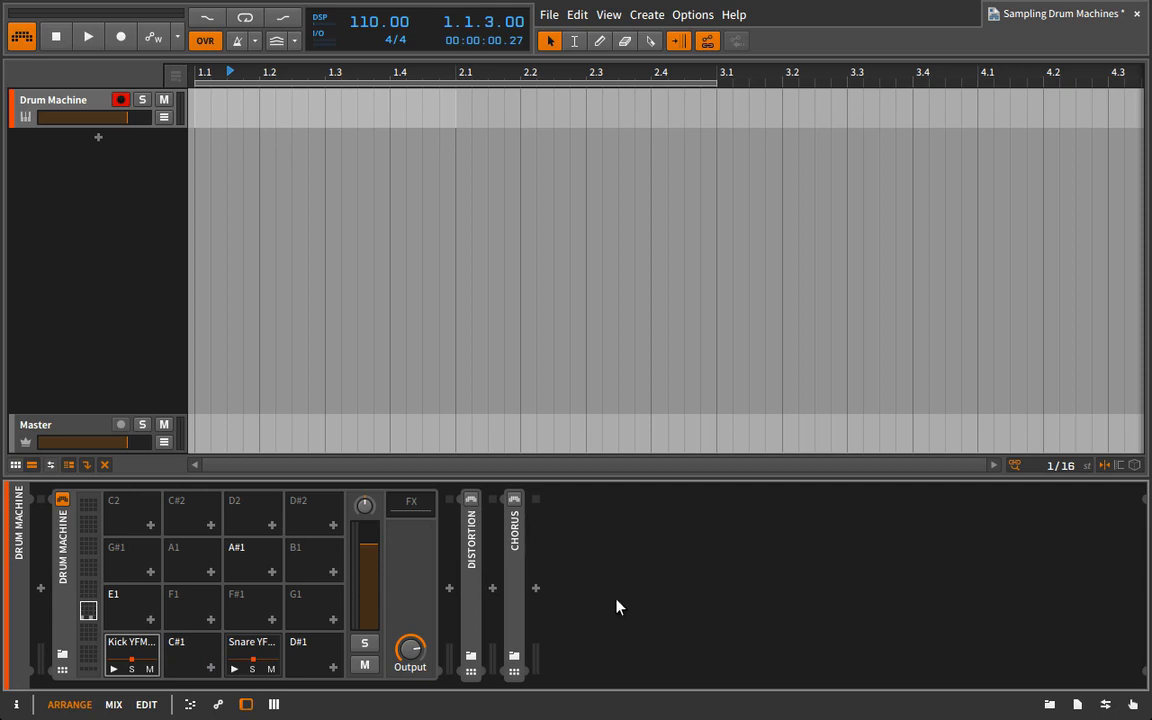
Enable and expand the Distortion device, raising its Drive and adjusting its clip symmetry
{"action": "double_click", "coordinate": [473, 540]}
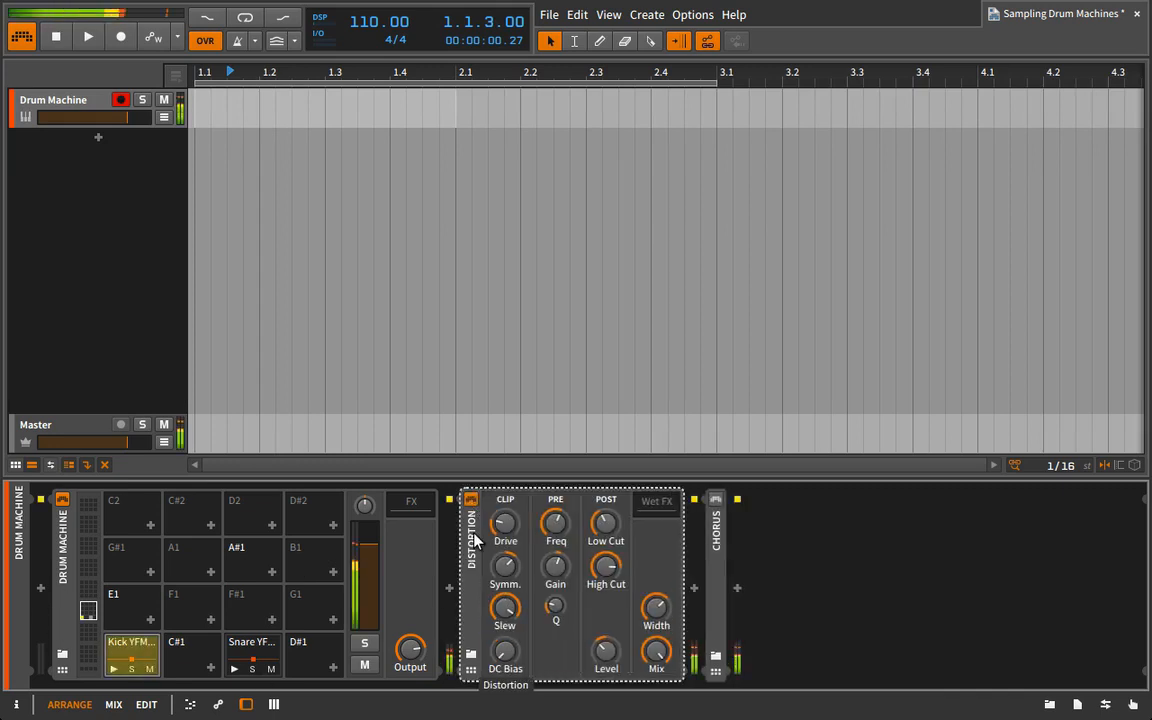
{"action": "left_click_drag", "start_coordinate": [508, 531], "coordinate": [508, 495]}
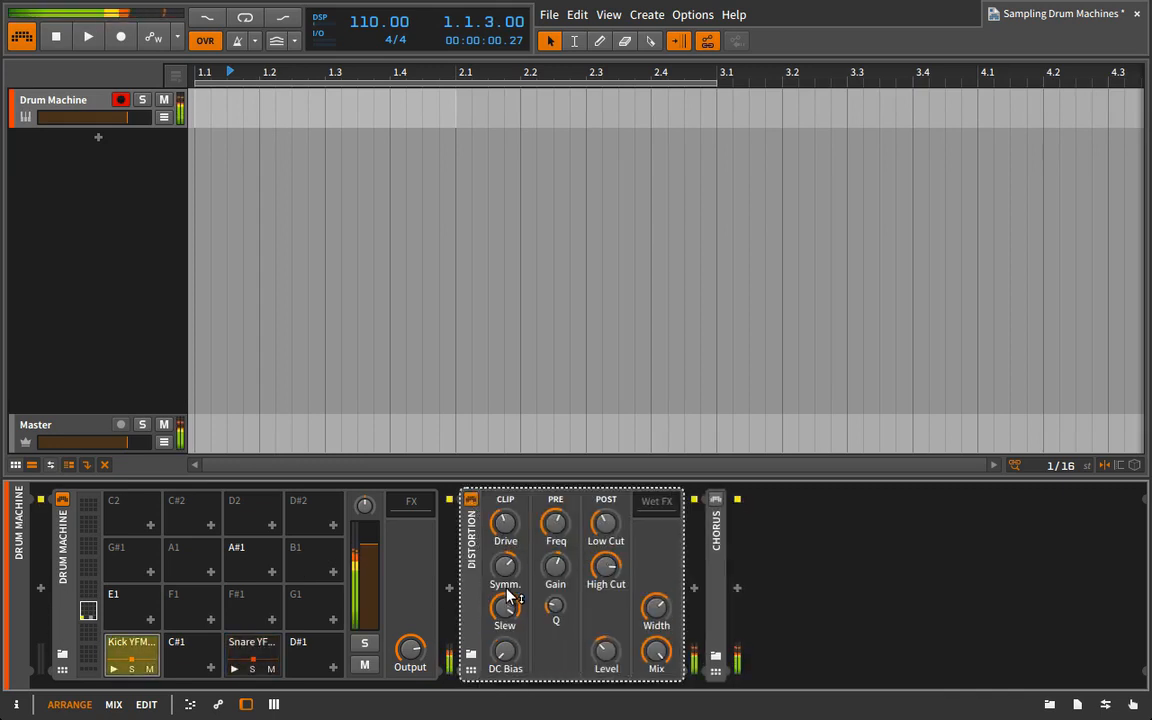
{"action": "left_click_drag", "start_coordinate": [508, 578], "coordinate": [508, 650]}
Lower the Distortion device's Low Cut, output Level and Mix
{"action": "left_click_drag", "start_coordinate": [608, 527], "coordinate": [608, 565]}
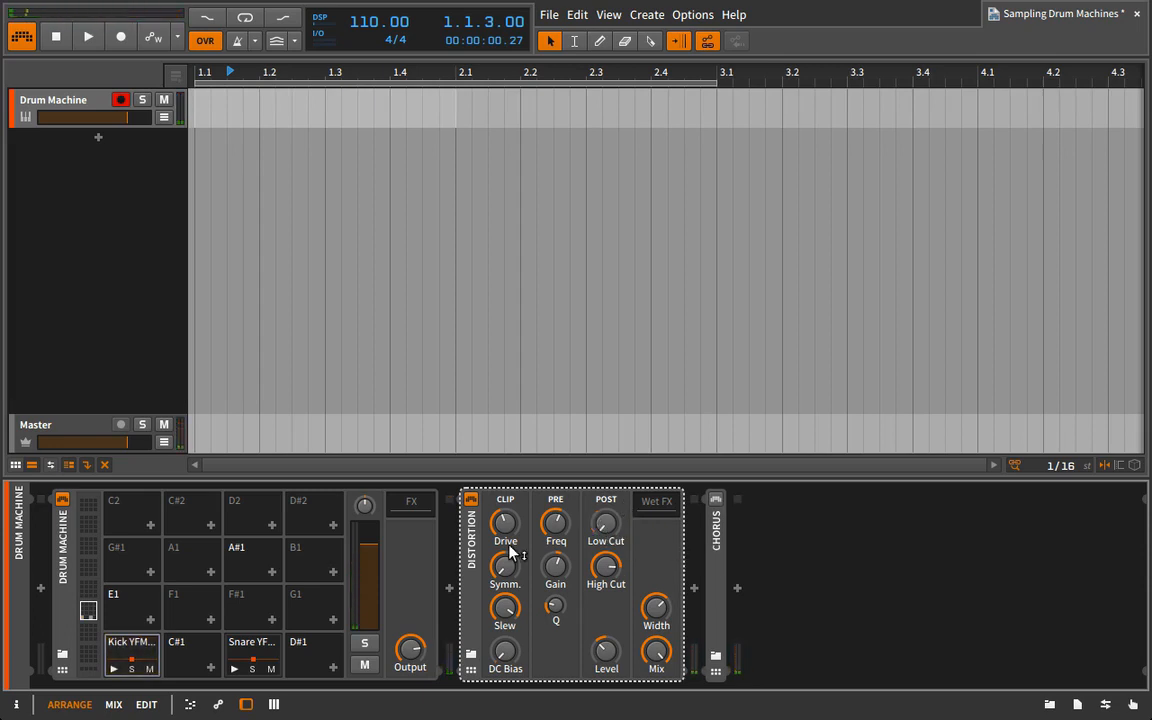
{"action": "left_click_drag", "start_coordinate": [608, 653], "coordinate": [657, 699]}
{"action": "left_click_drag", "start_coordinate": [608, 657], "coordinate": [608, 684]}
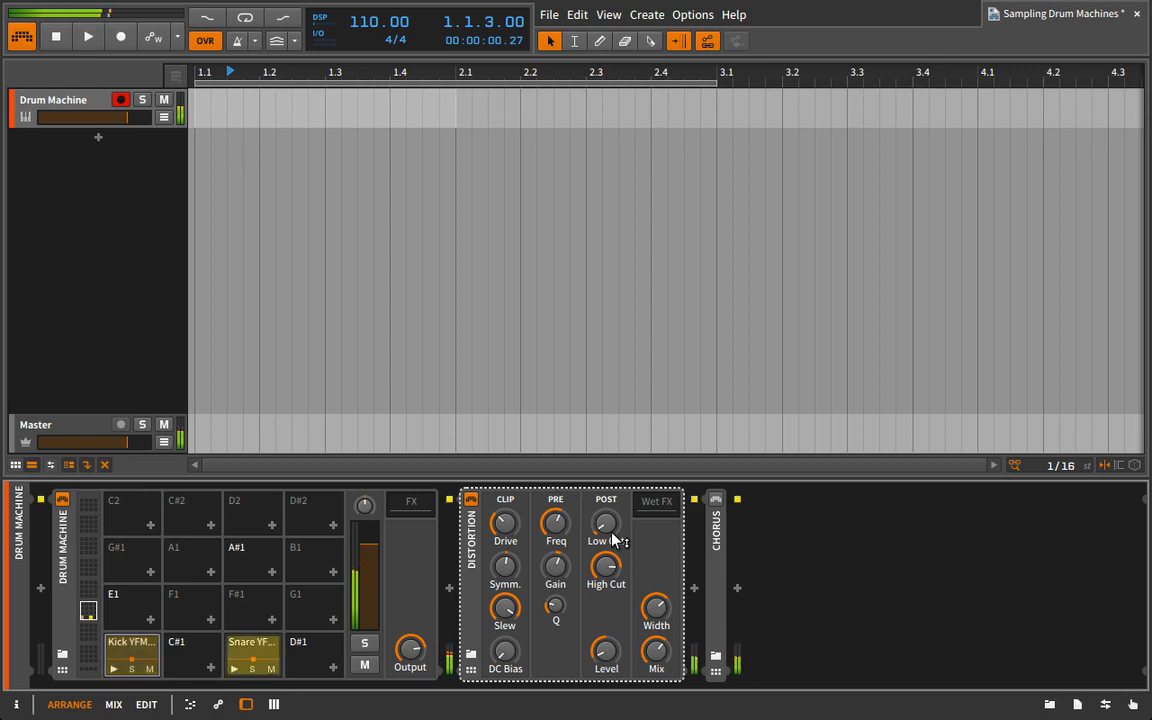
Bypass and re-enable the Distortion device to compare the drums with and without the effect
{"action": "mouse_move", "coordinate": [612, 540]}
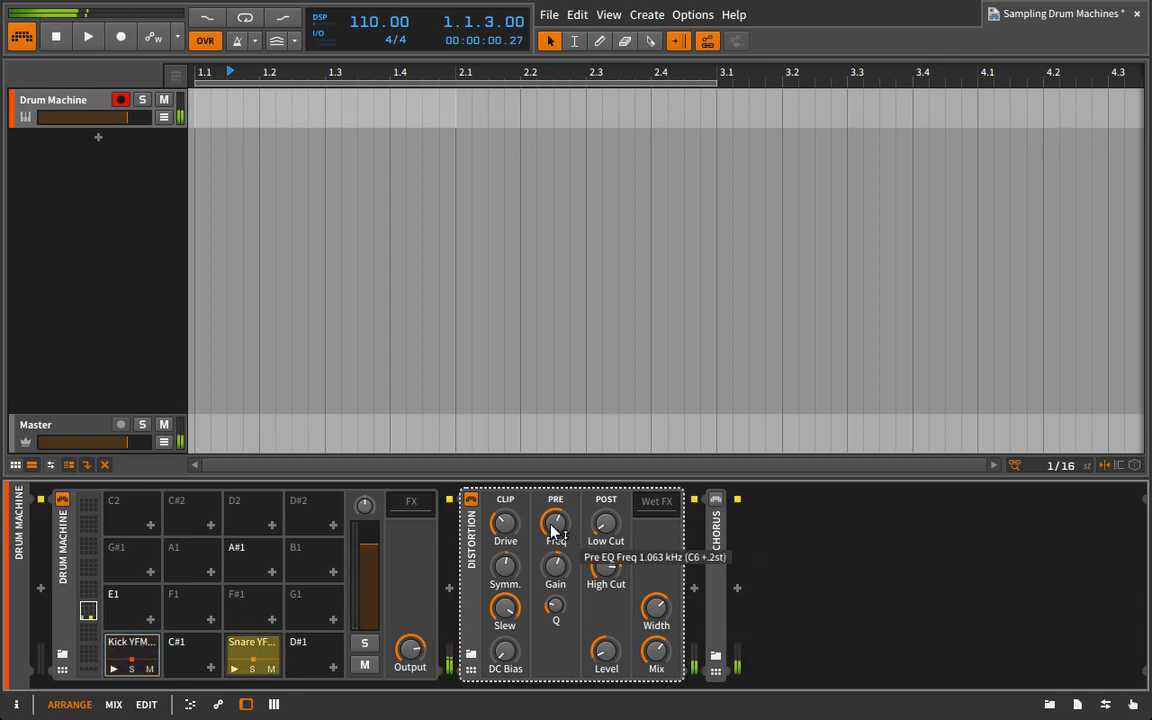
{"action": "left_click", "coordinate": [471, 499]}
{"action": "left_click", "coordinate": [471, 499]}
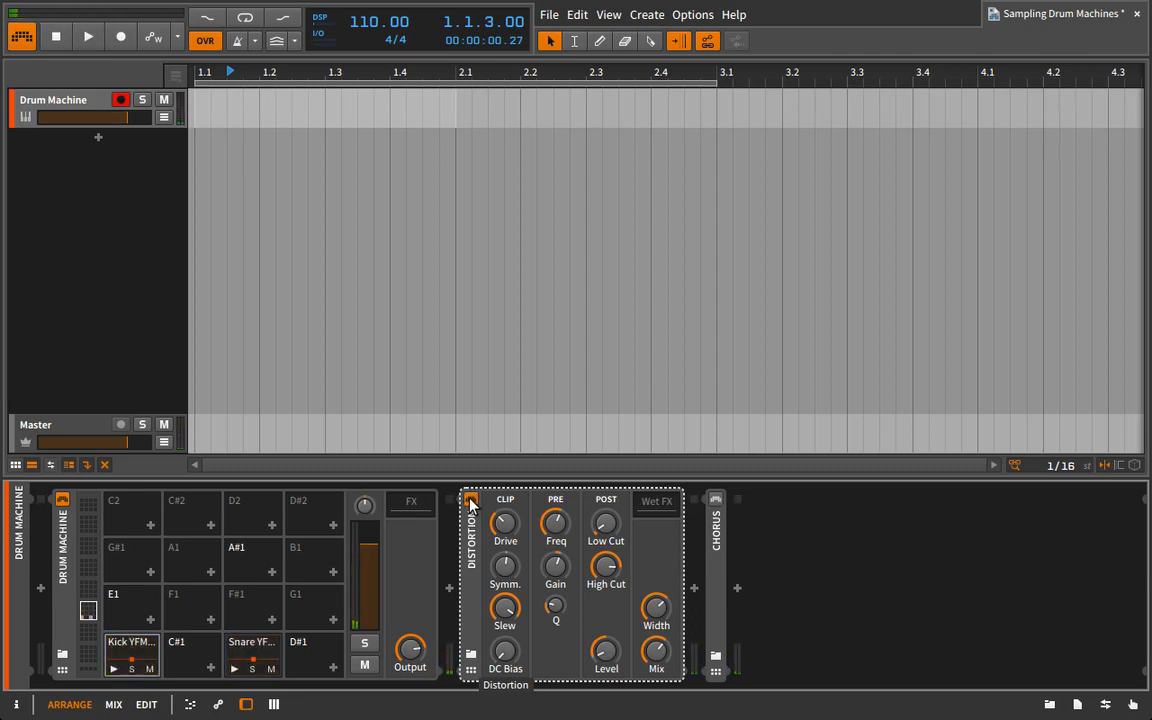
Enable and expand the Chorus device after the Distortion and reduce its Mix
{"action": "left_click", "coordinate": [716, 510]}
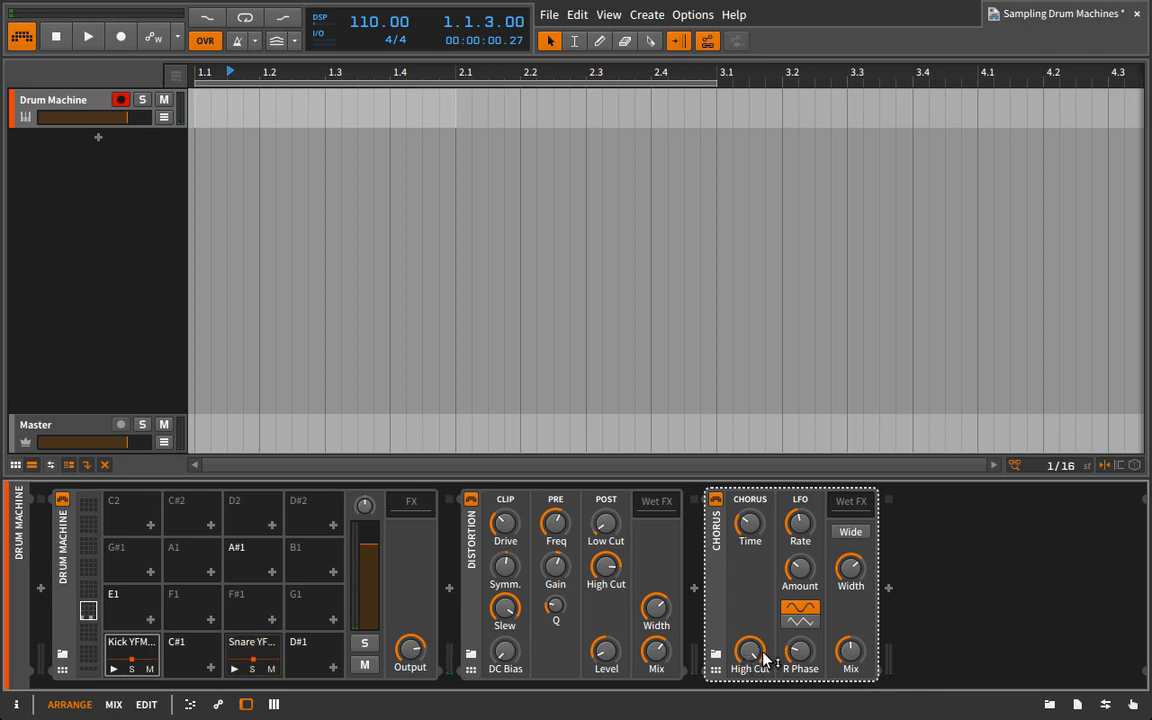
{"action": "left_click_drag", "start_coordinate": [853, 652], "coordinate": [853, 672]}
{"action": "left_click", "coordinate": [257, 653]}
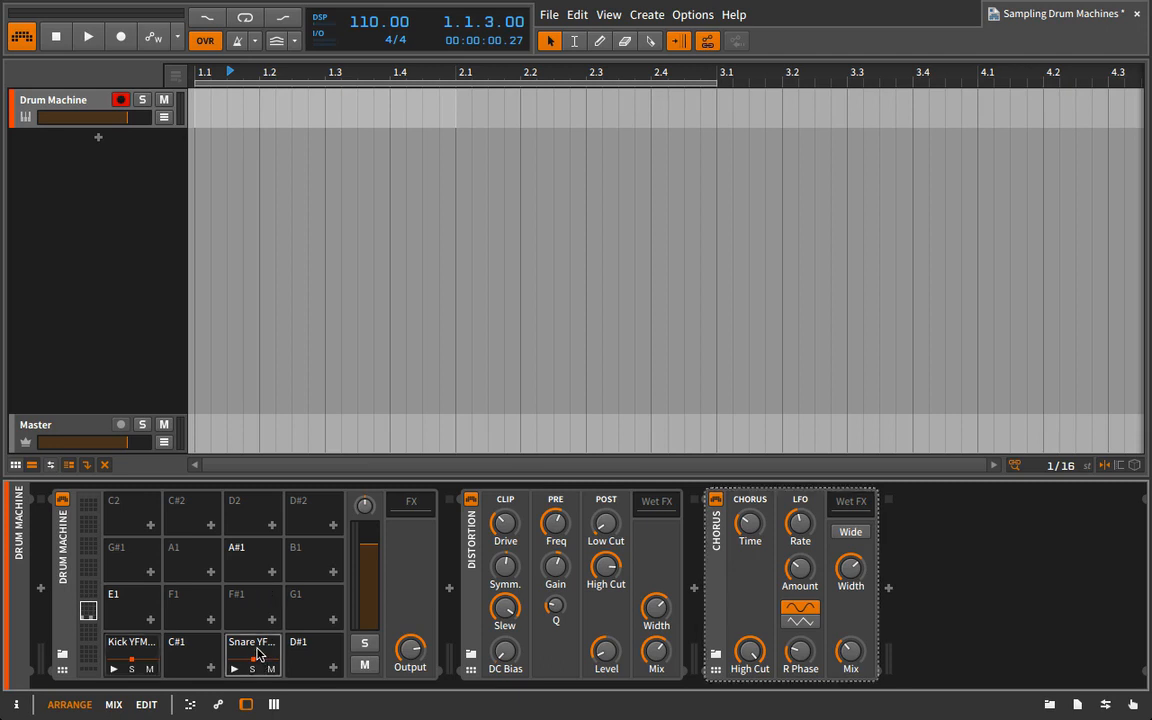
Move the Chorus device into the Snare pad's chain after its Sampler, and check the Kick and Snare chains
{"action": "left_click", "coordinate": [113, 652]}
{"action": "left_click", "coordinate": [250, 655]}
{"action": "left_click", "coordinate": [274, 646]}
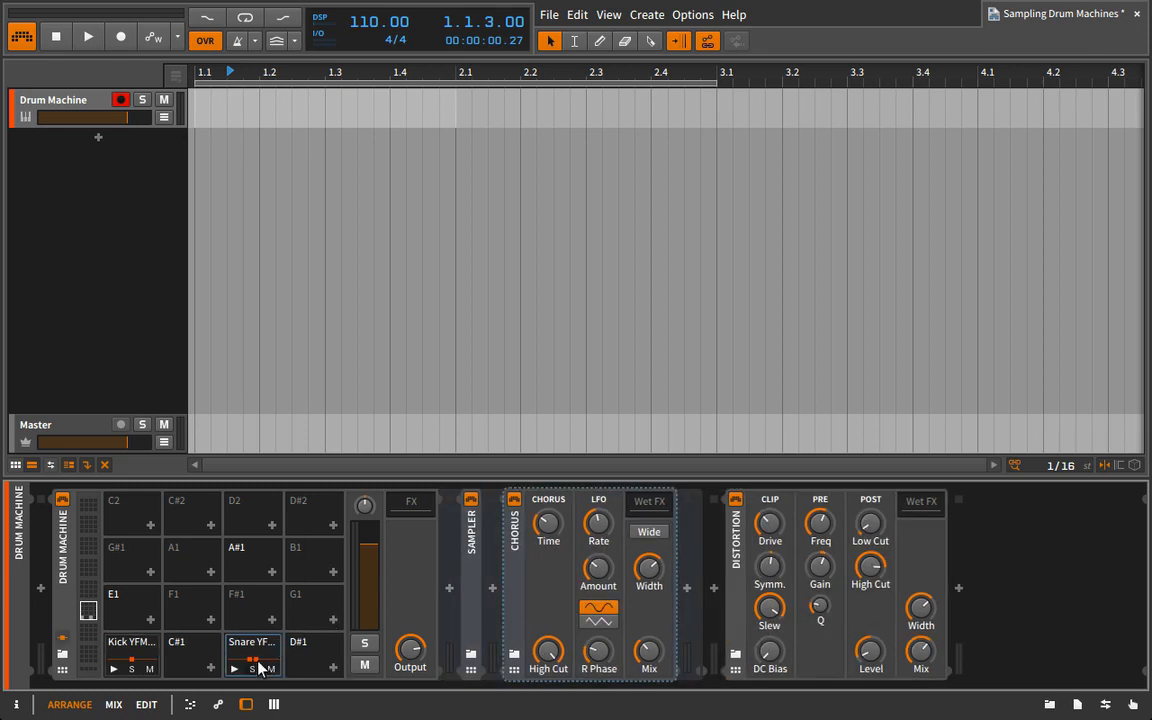
{"action": "left_click", "coordinate": [130, 667]}
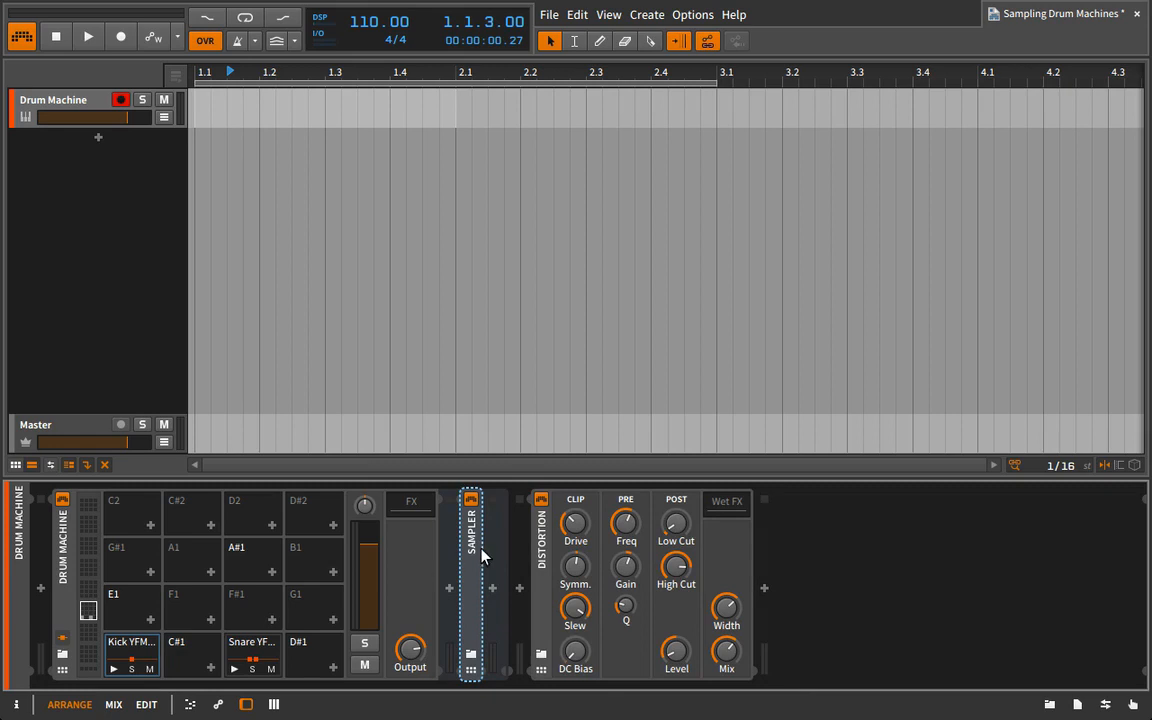
{"action": "left_click", "coordinate": [255, 657]}
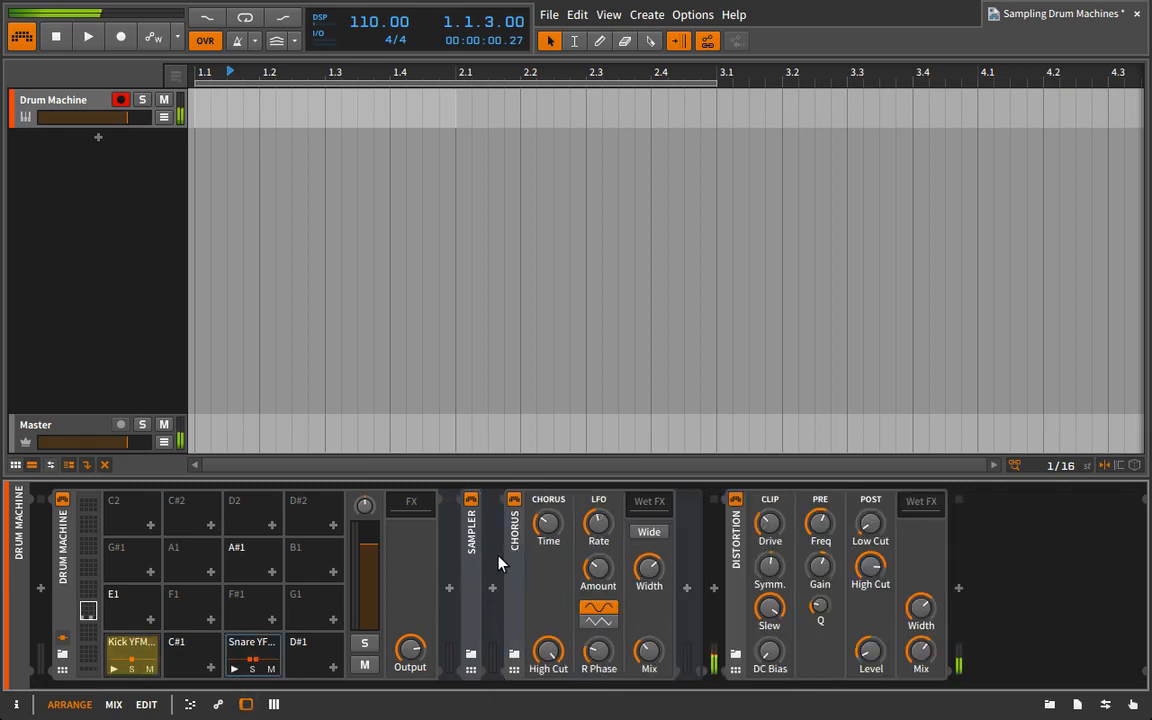
Adjust the snare Chorus's Mix, enable Wide, and change its Width, Time and Rate
{"action": "left_click_drag", "start_coordinate": [647, 652], "coordinate": [647, 560]}
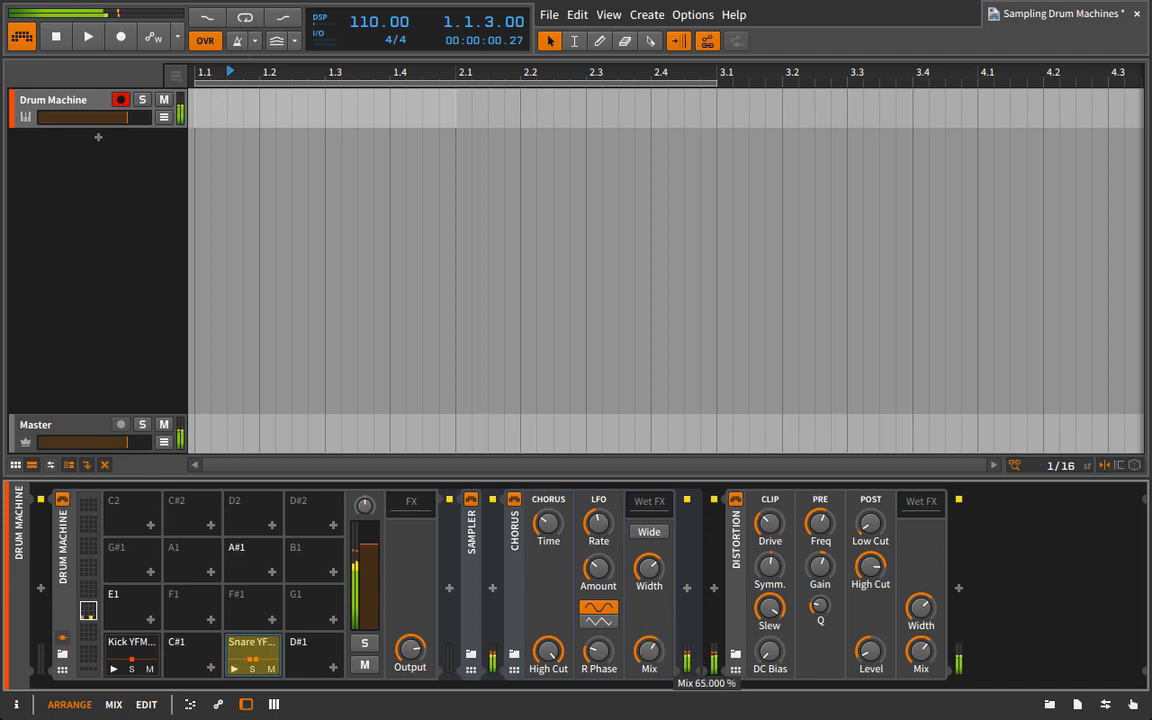
{"action": "left_click", "coordinate": [649, 532]}
{"action": "left_click_drag", "start_coordinate": [649, 566], "coordinate": [551, 509]}
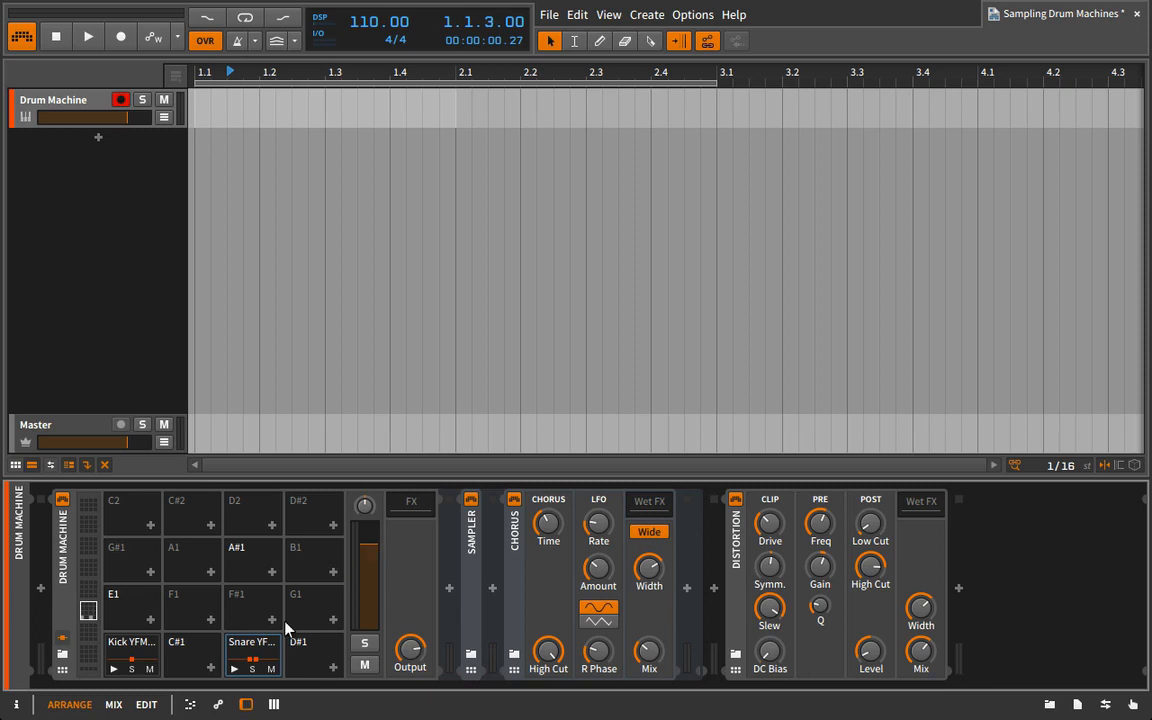
Lower the Snare pad's volume in the Drum Machine, comparing it with the Kick pad
{"action": "left_click", "coordinate": [118, 667]}
{"action": "left_click", "coordinate": [135, 655]}
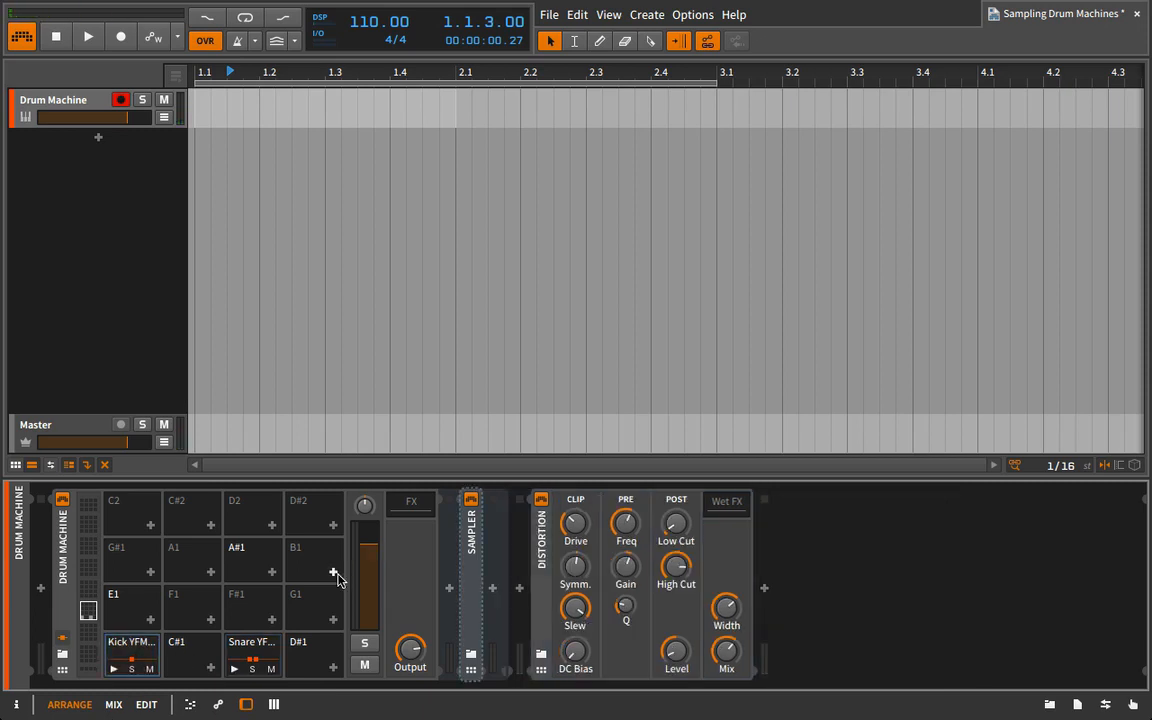
{"action": "left_click", "coordinate": [249, 650]}
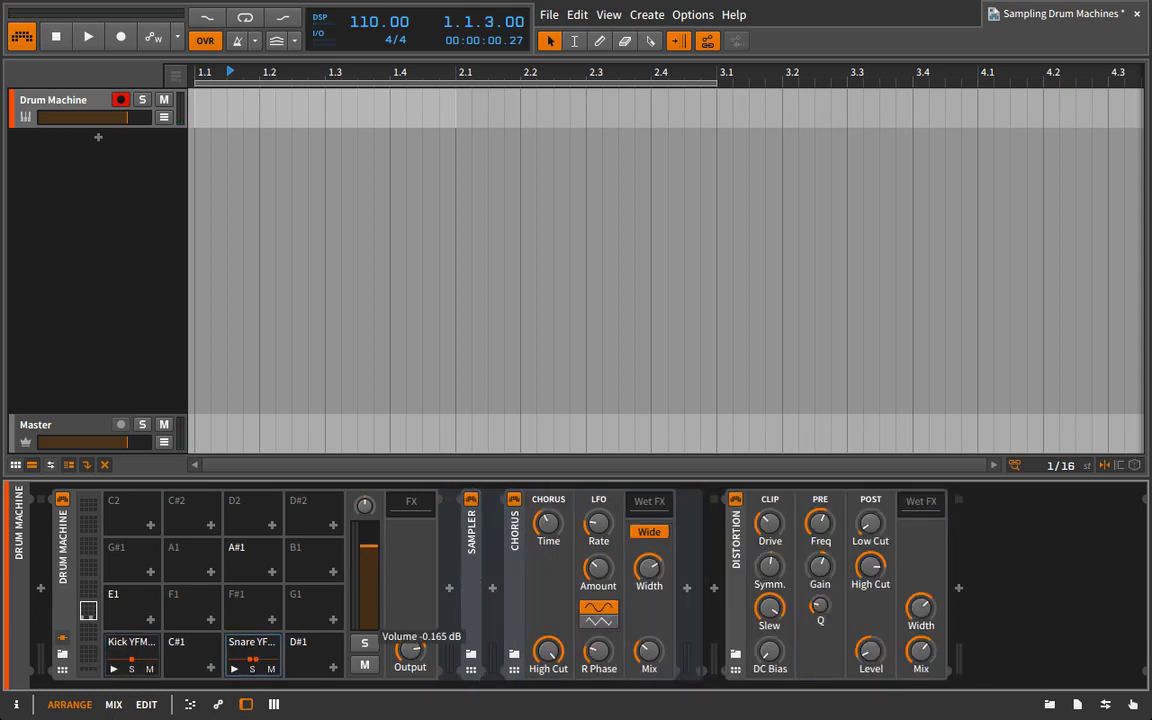
{"action": "left_click", "coordinate": [230, 640]}
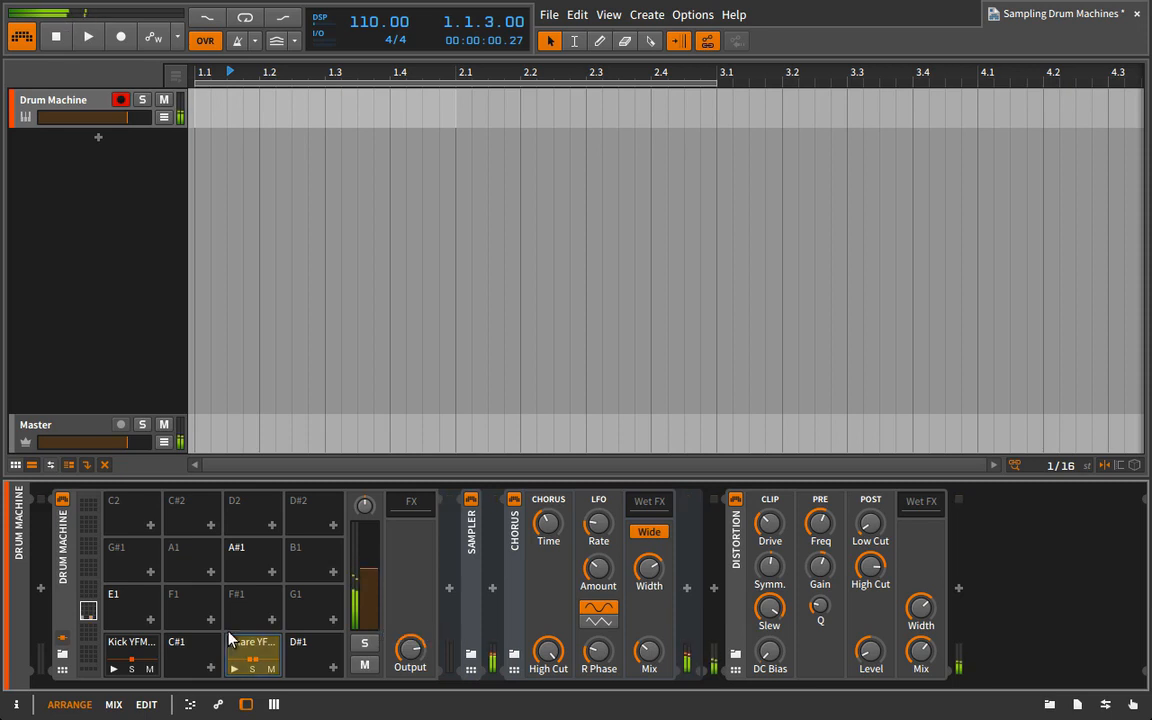
{"action": "left_click", "coordinate": [144, 646]}
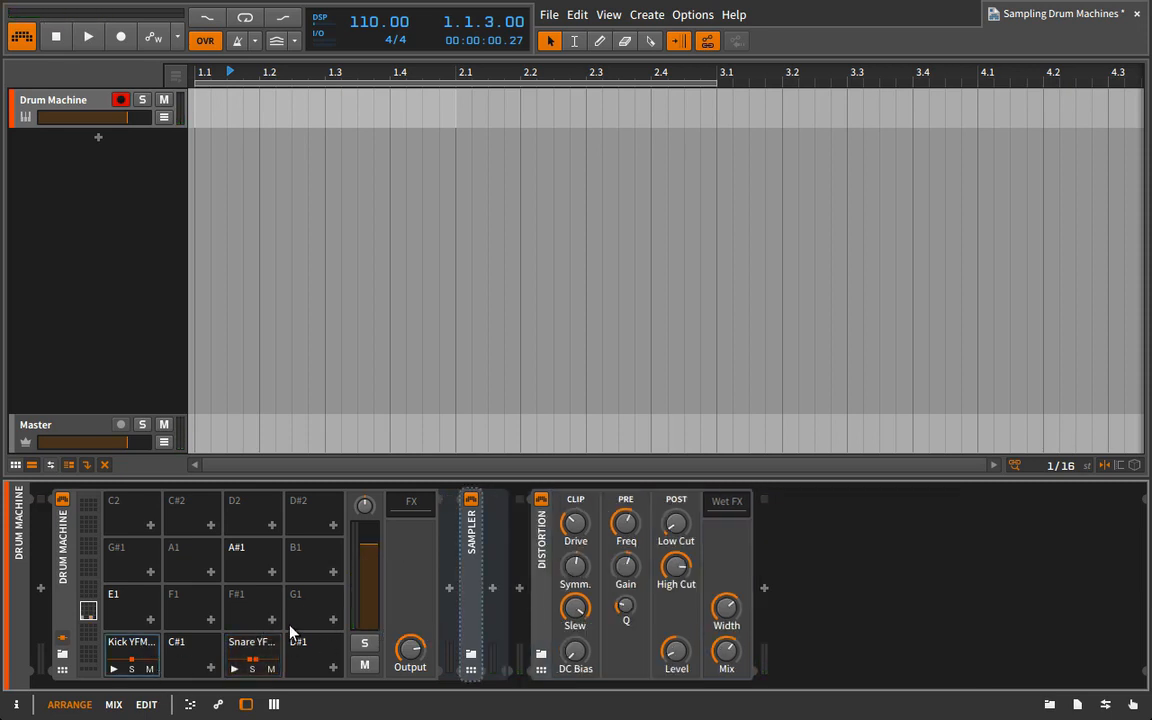
Switch to the mixer view and inspect the Drum Machine track's Distortion and its individual Kick and Snare channels
{"action": "key", "text": "alt+2"}
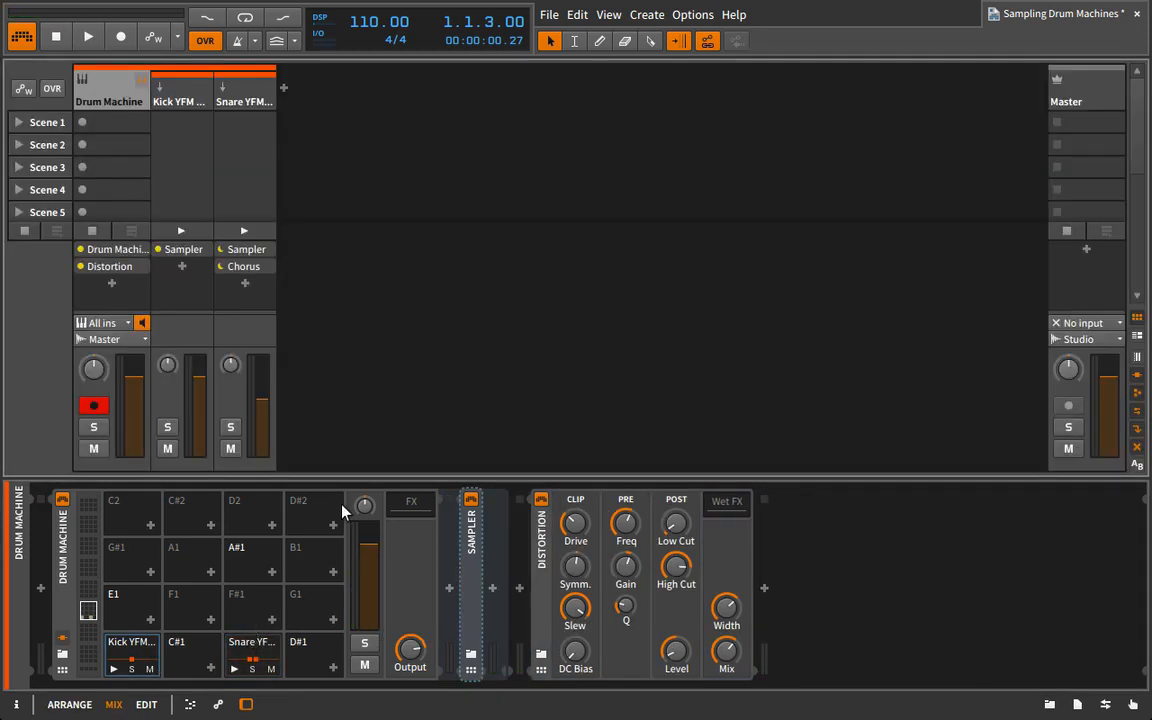
{"action": "left_click", "coordinate": [142, 82]}
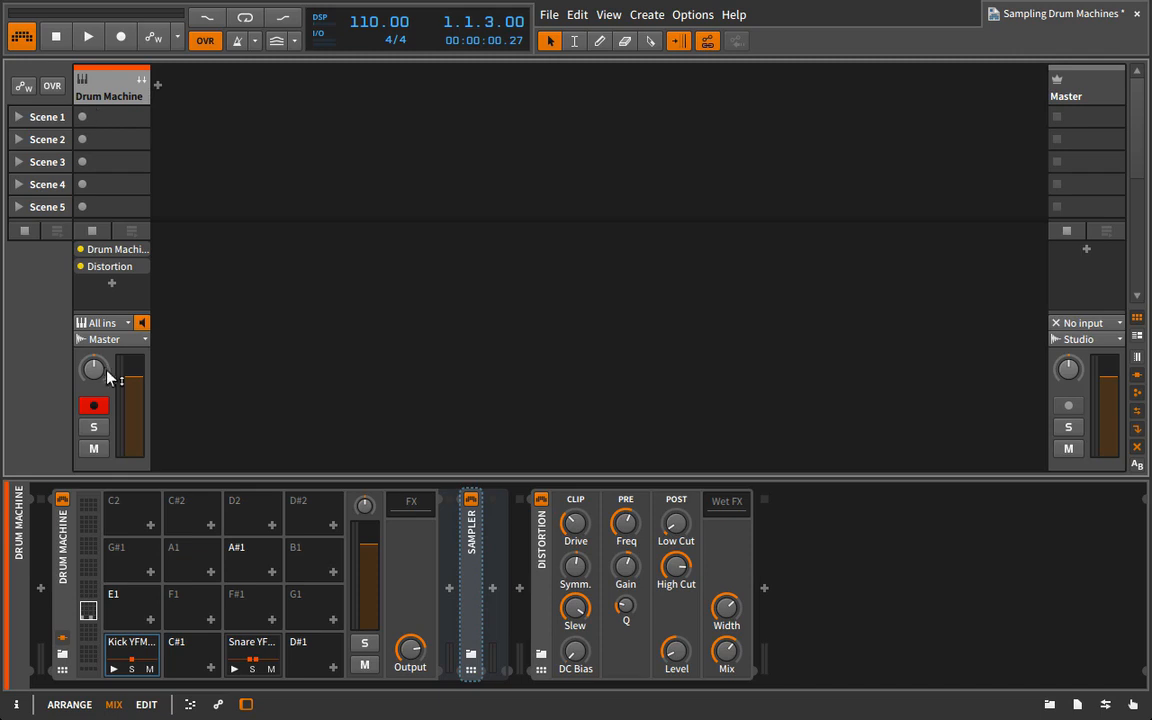
{"action": "left_click", "coordinate": [117, 267]}
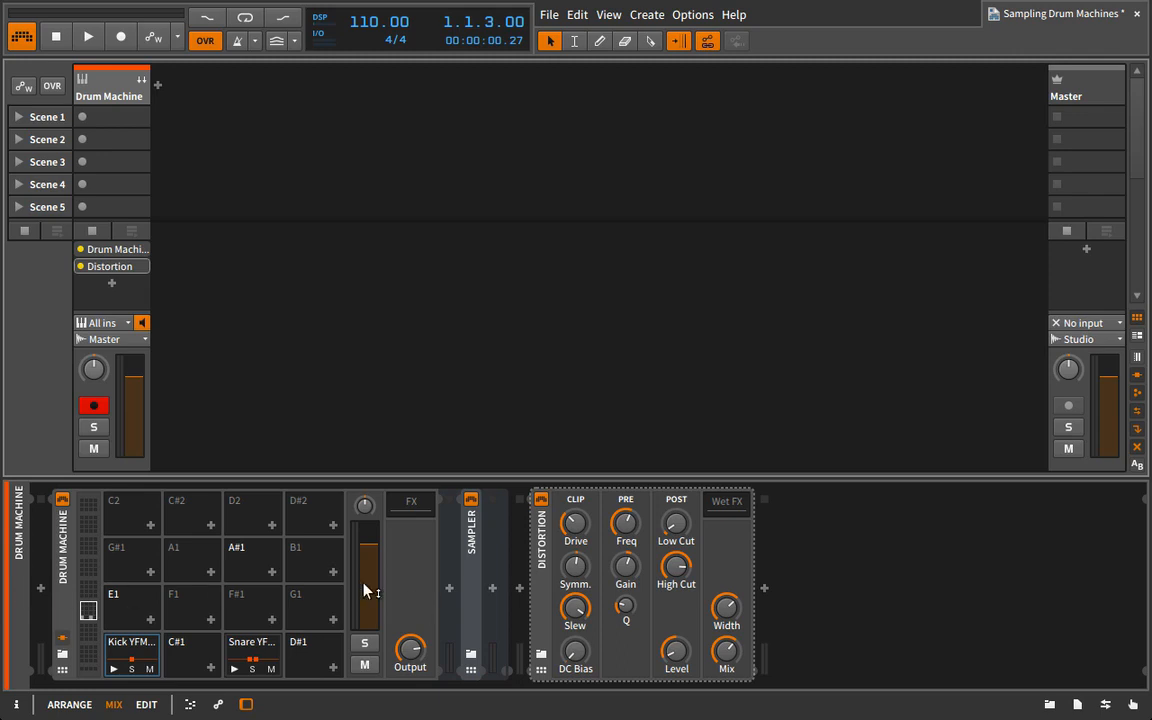
{"action": "left_click", "coordinate": [141, 79]}
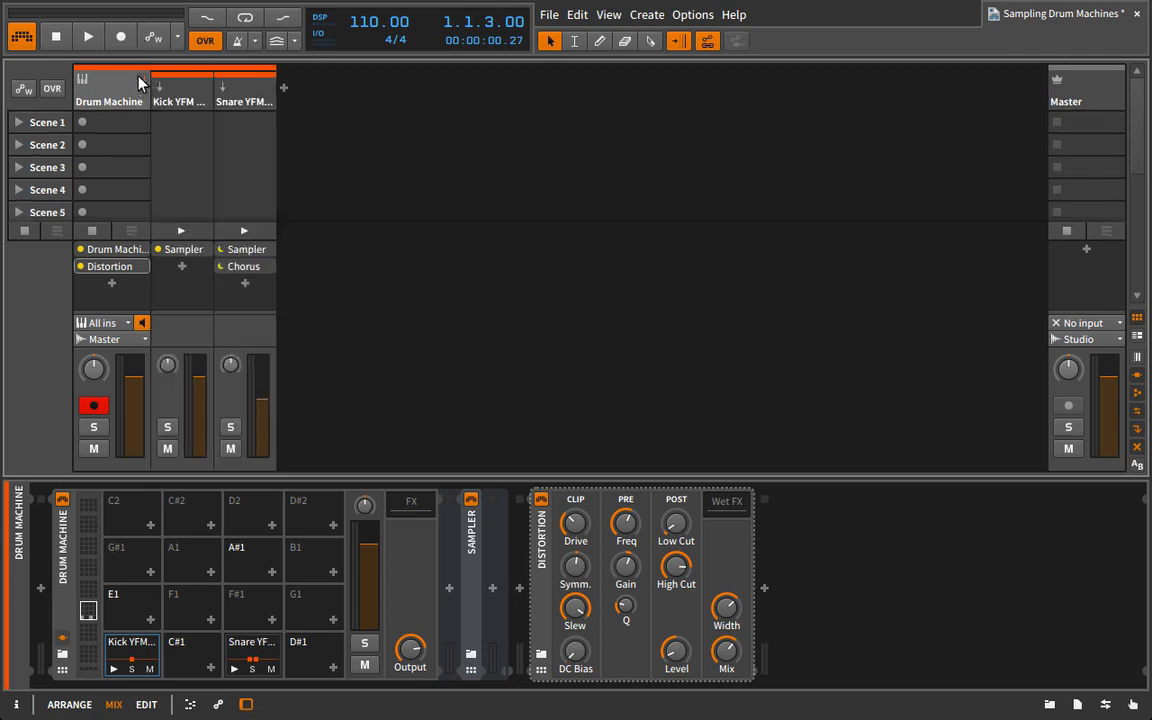
{"action": "left_click", "coordinate": [180, 97]}
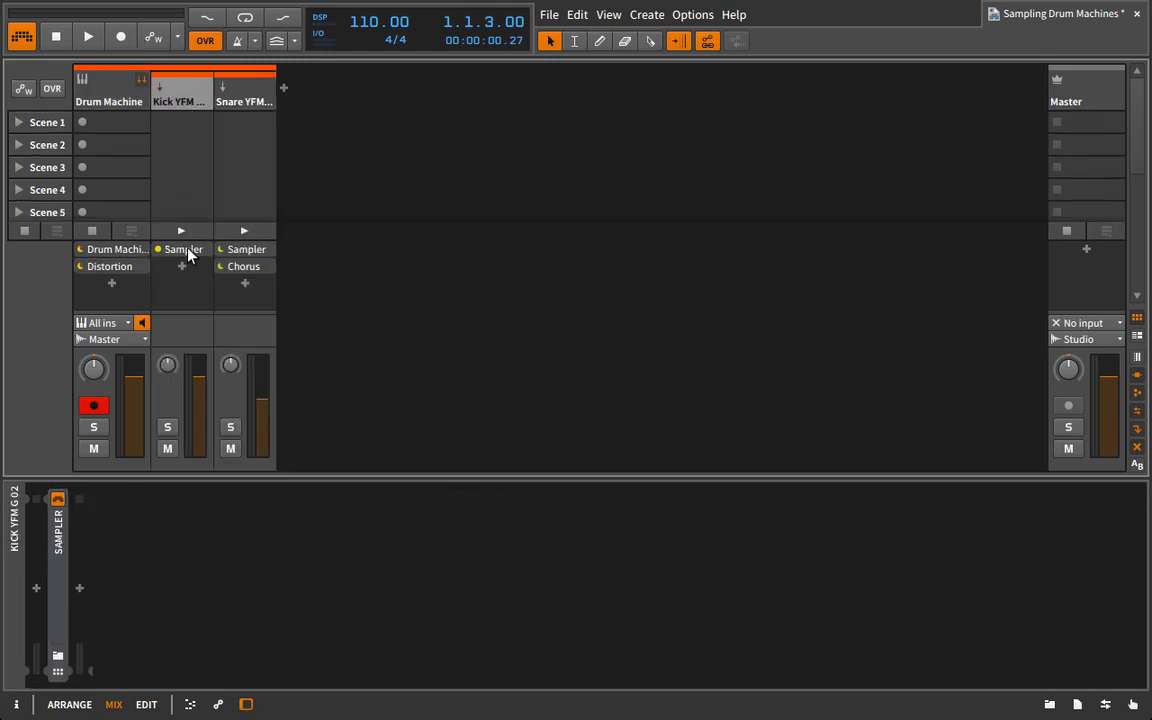
{"action": "left_click", "coordinate": [222, 88]}
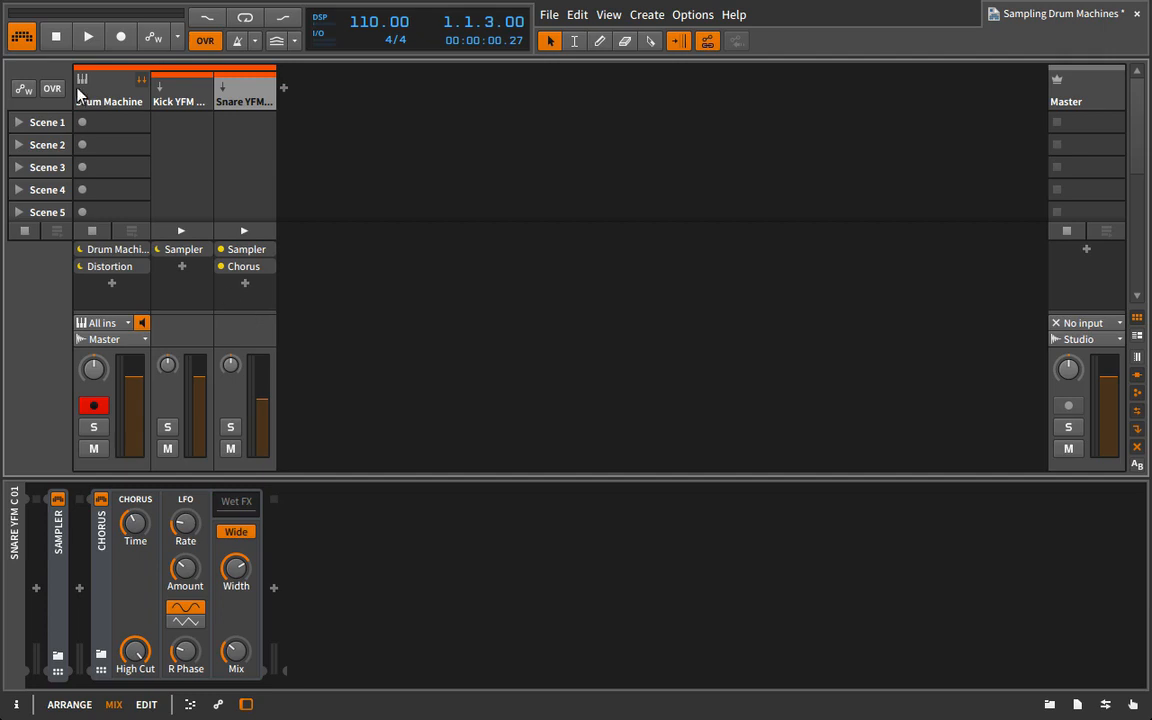
{"action": "double_click", "coordinate": [112, 82]}
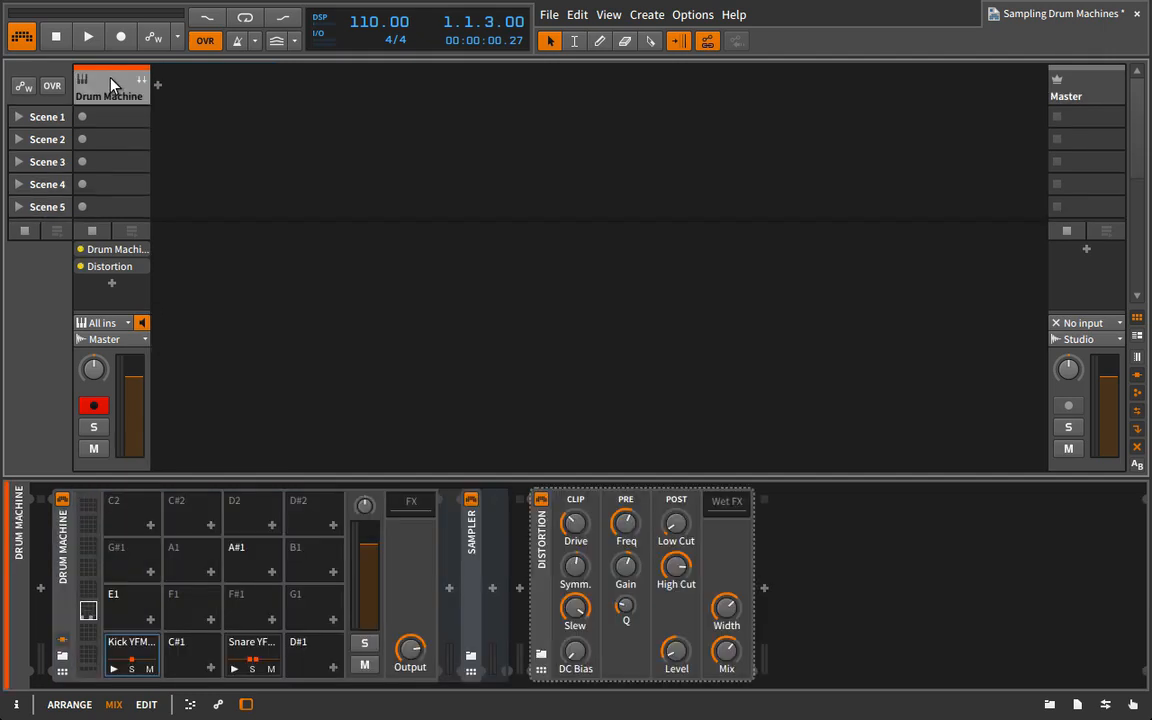
Move the Distortion device into the Drum Machine's FX chain and unfold the pad channels in the mixer
{"action": "left_click", "coordinate": [540, 530]}
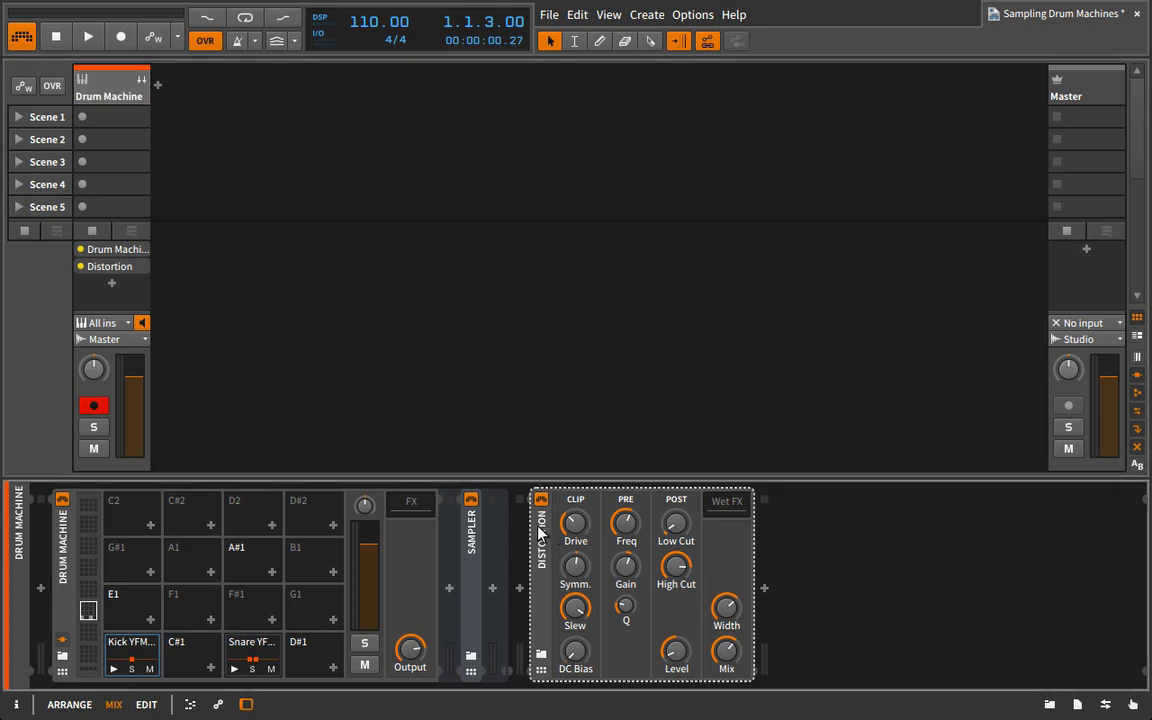
{"action": "left_click_drag", "start_coordinate": [540, 530], "coordinate": [417, 513]}
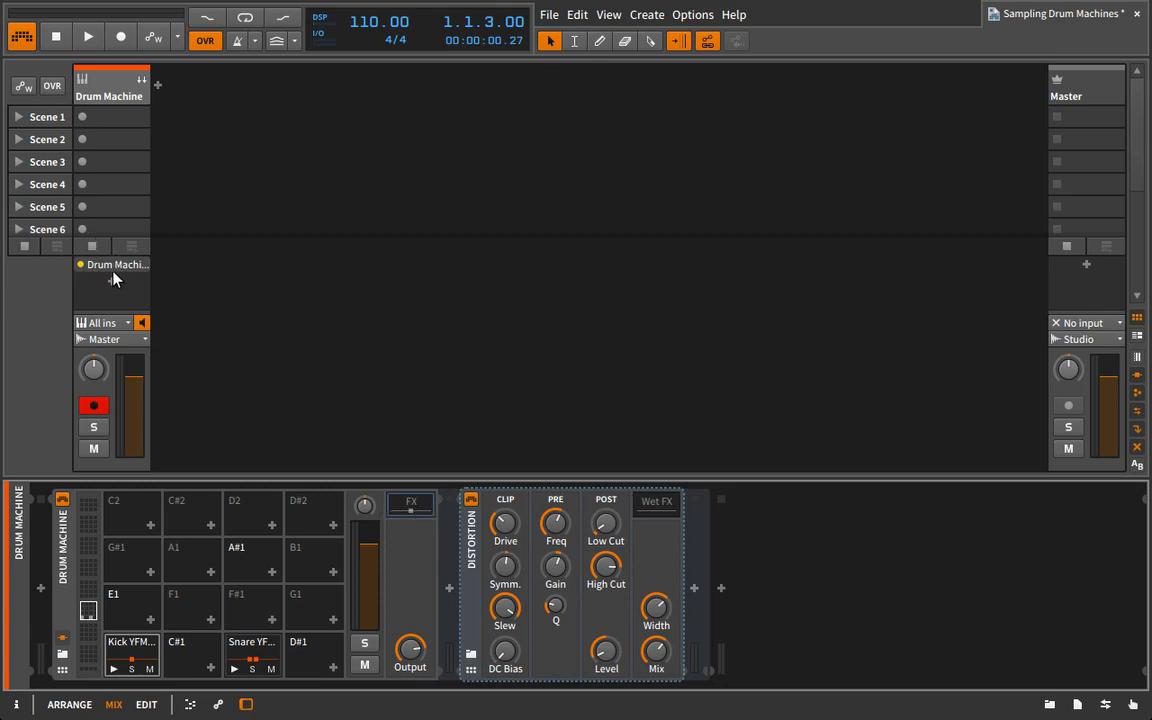
{"action": "left_click", "coordinate": [55, 515]}
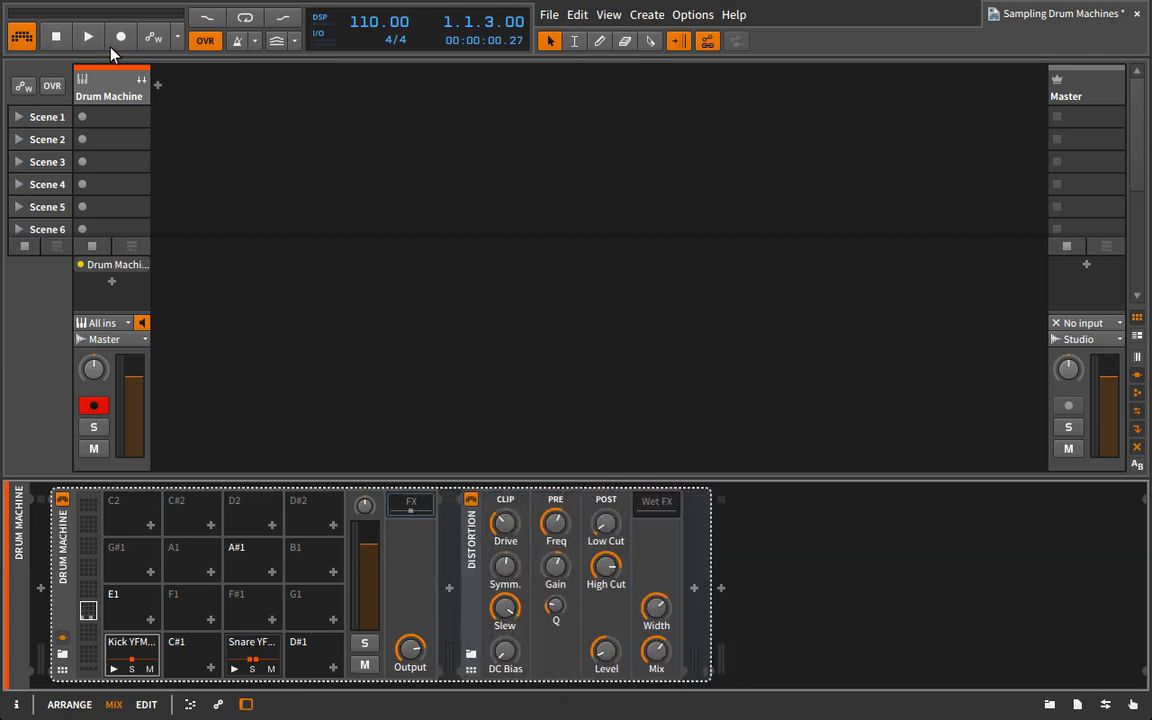
{"action": "left_click", "coordinate": [140, 79]}
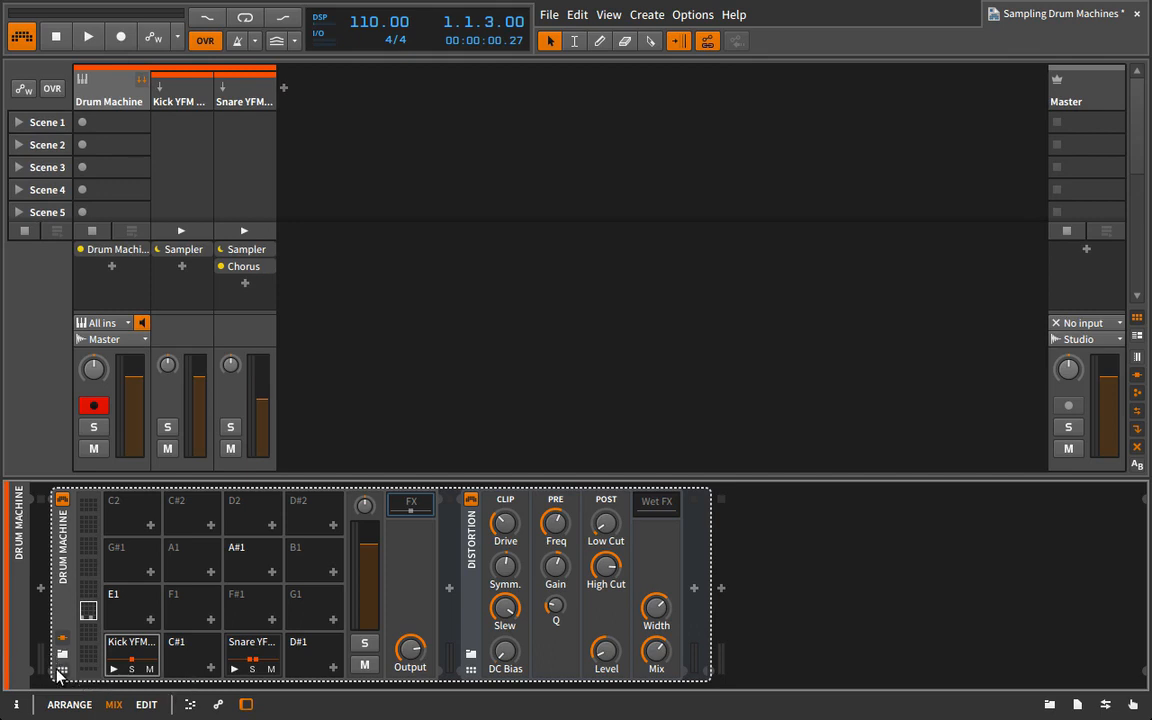
Show the remote controls of the Drum Machine and of the snare's Chorus device, keeping the Sampler collapsed
{"action": "left_click", "coordinate": [60, 672]}
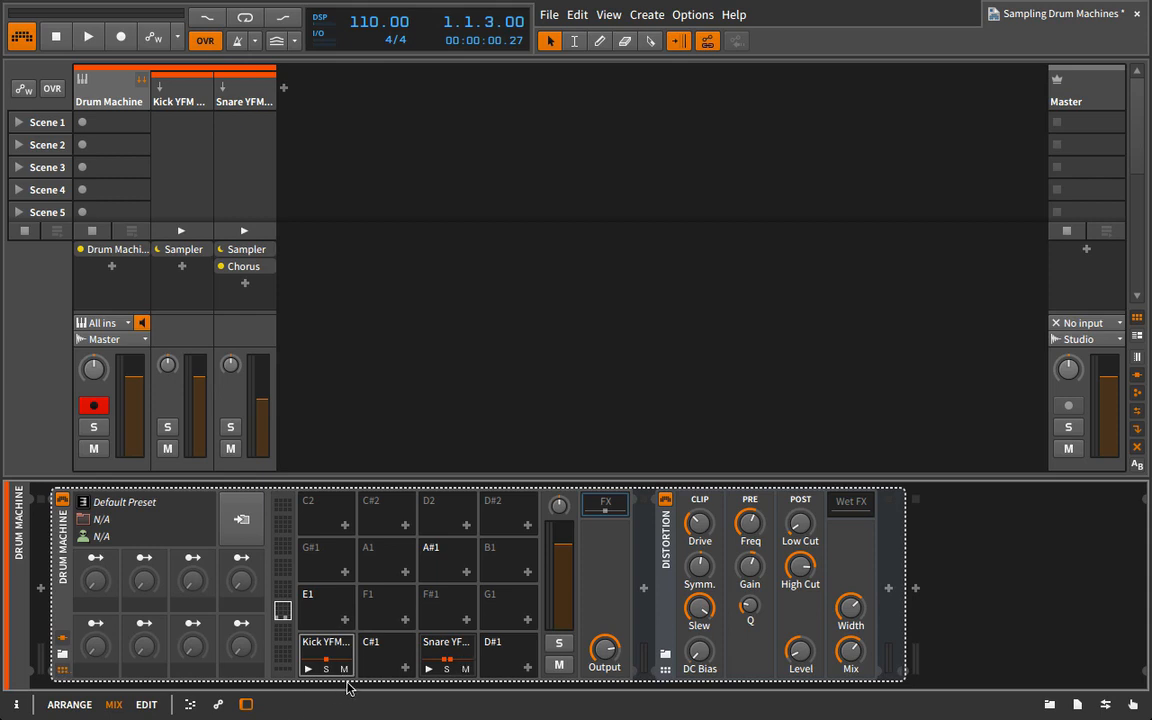
{"action": "left_click", "coordinate": [450, 643]}
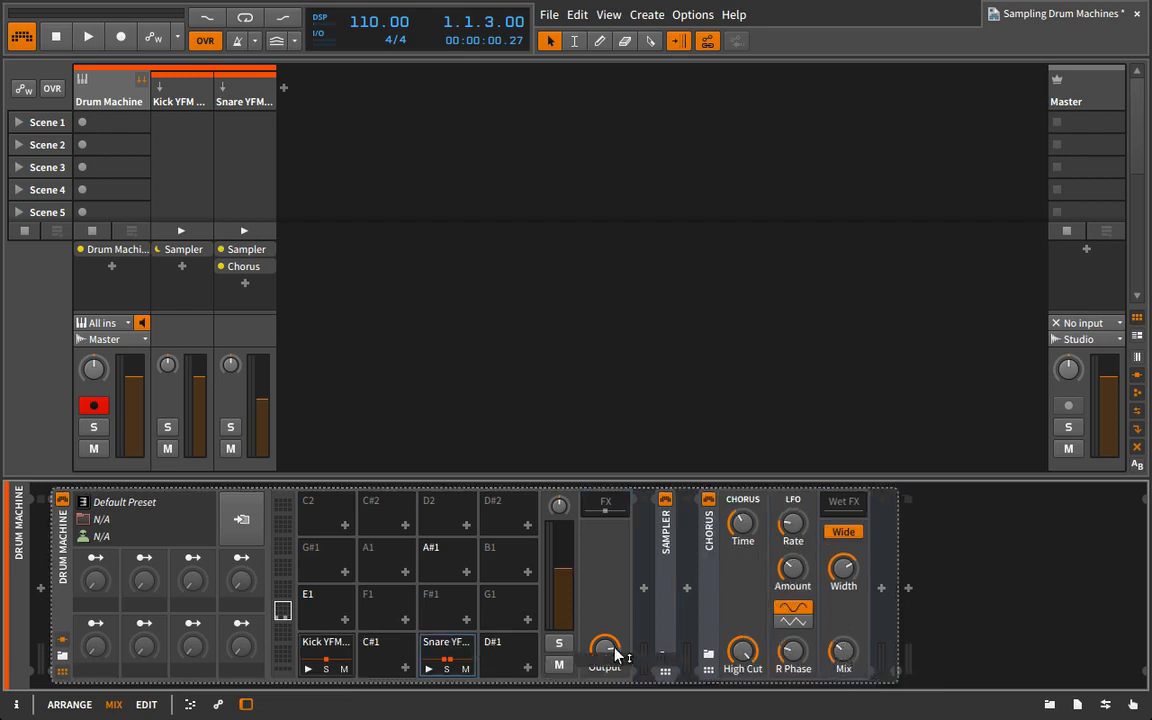
{"action": "left_click", "coordinate": [663, 615]}
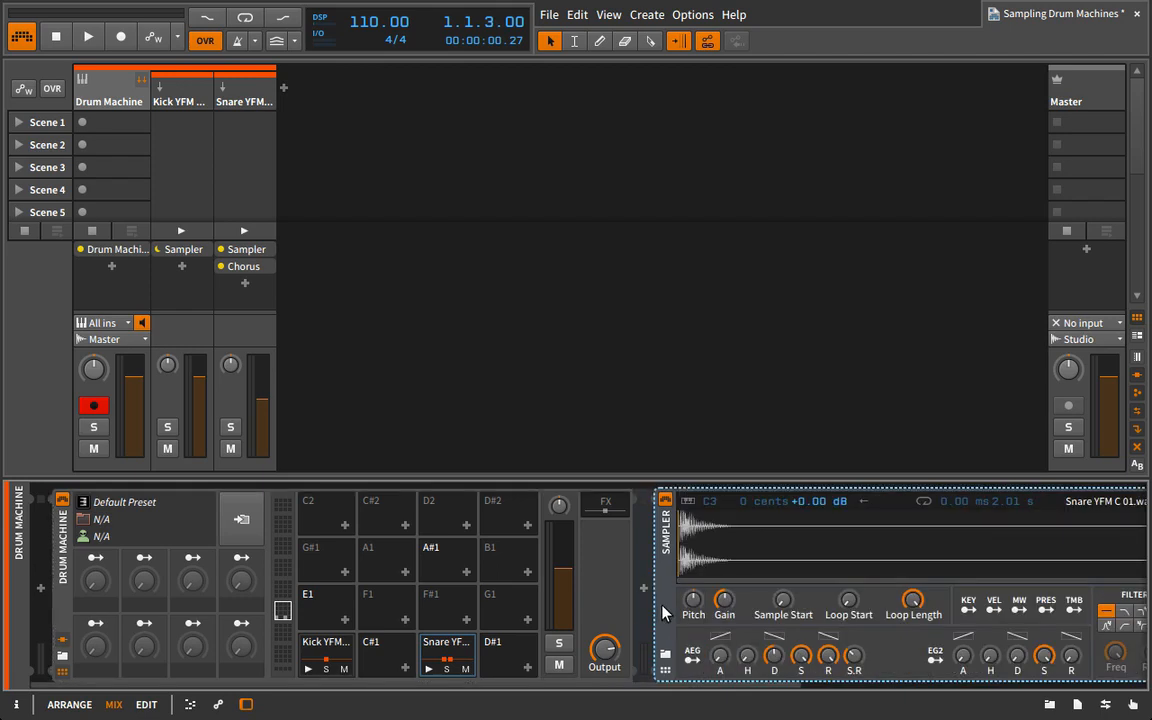
{"action": "left_click", "coordinate": [663, 612]}
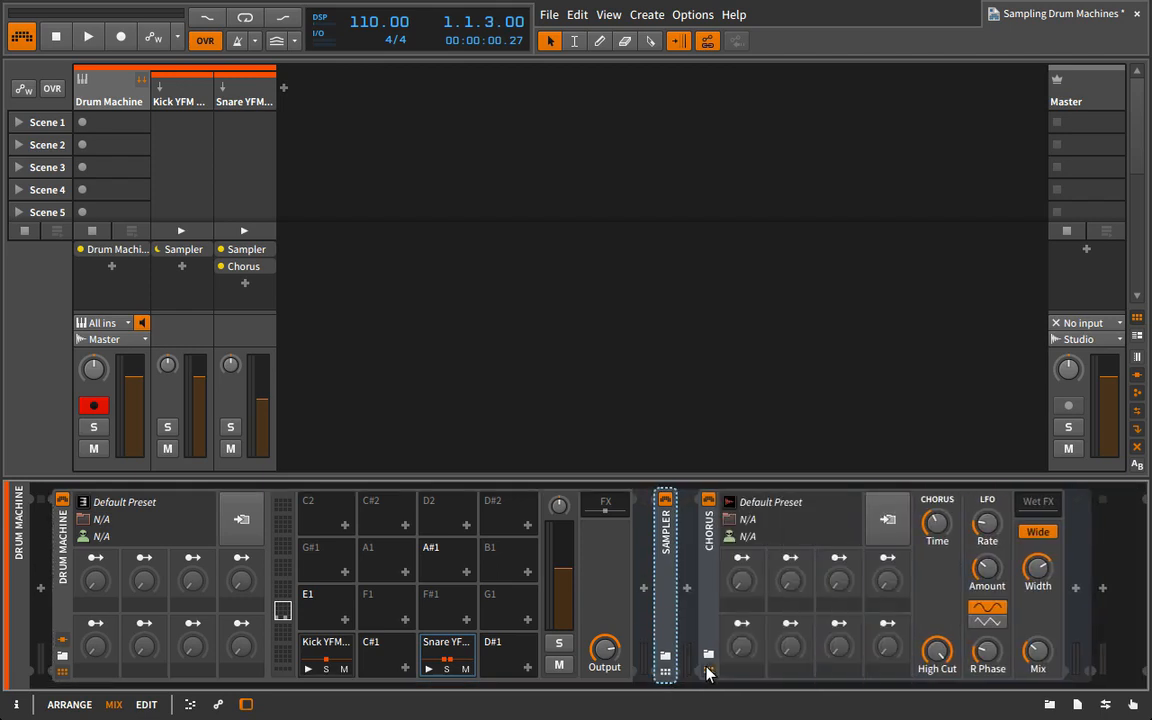
{"action": "left_click", "coordinate": [741, 557]}
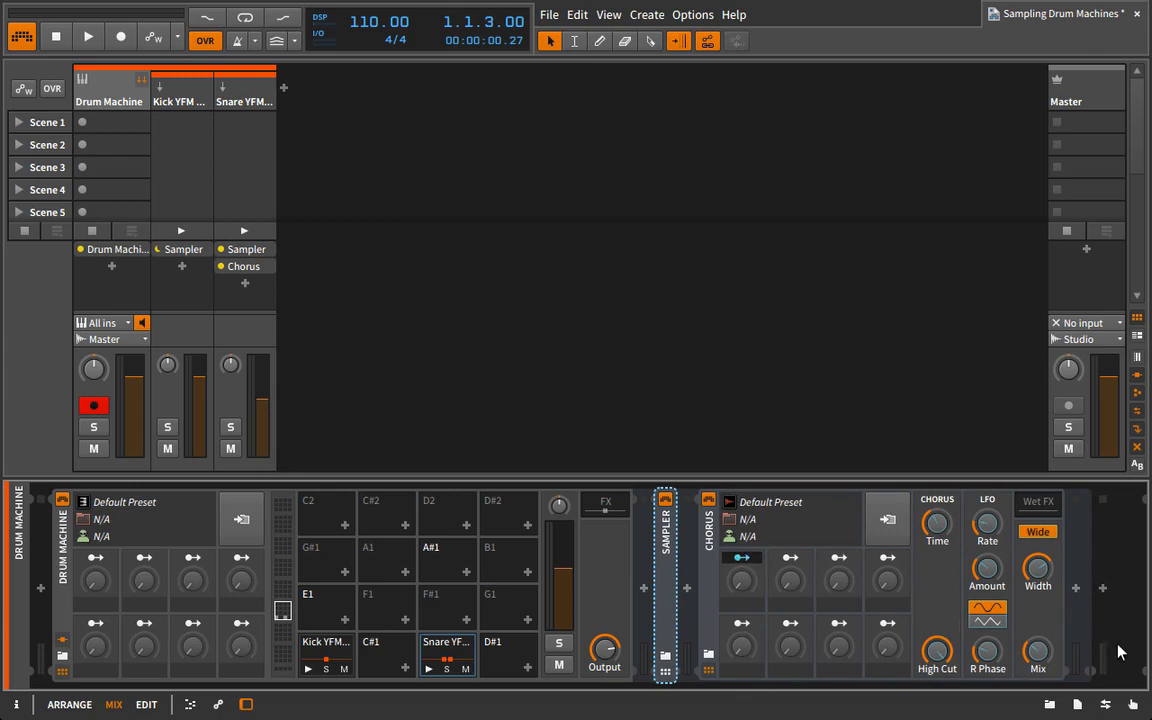
{"action": "left_click", "coordinate": [745, 560]}
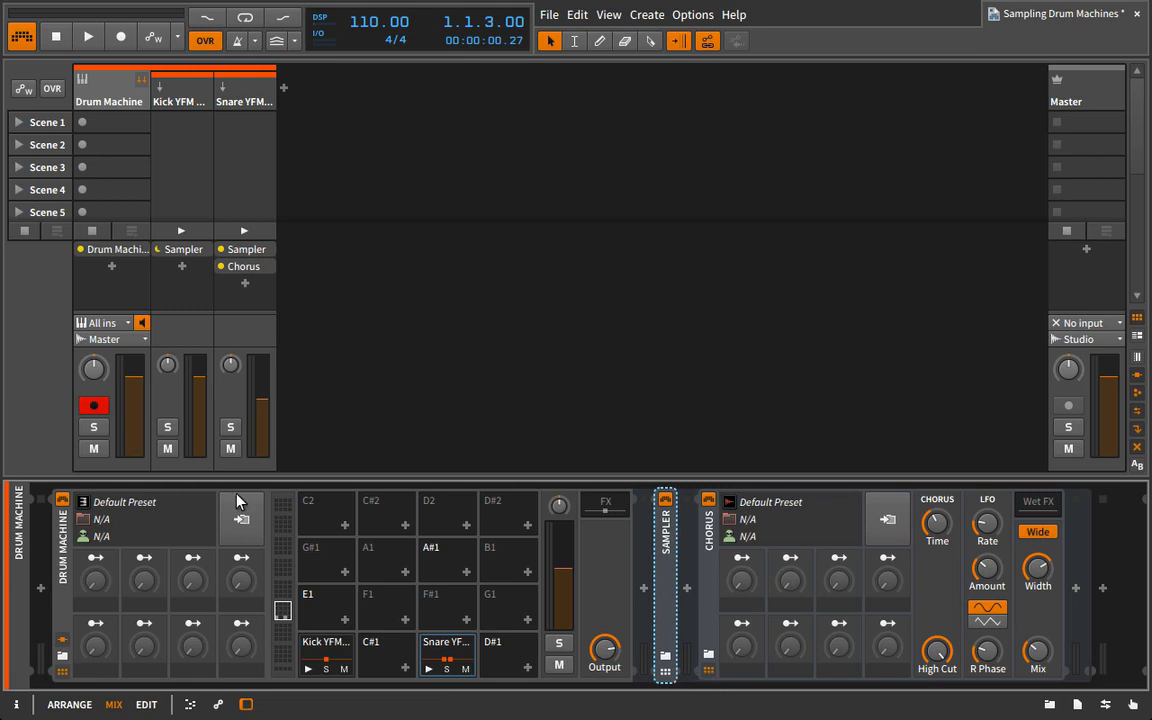
{"action": "left_click", "coordinate": [712, 546]}
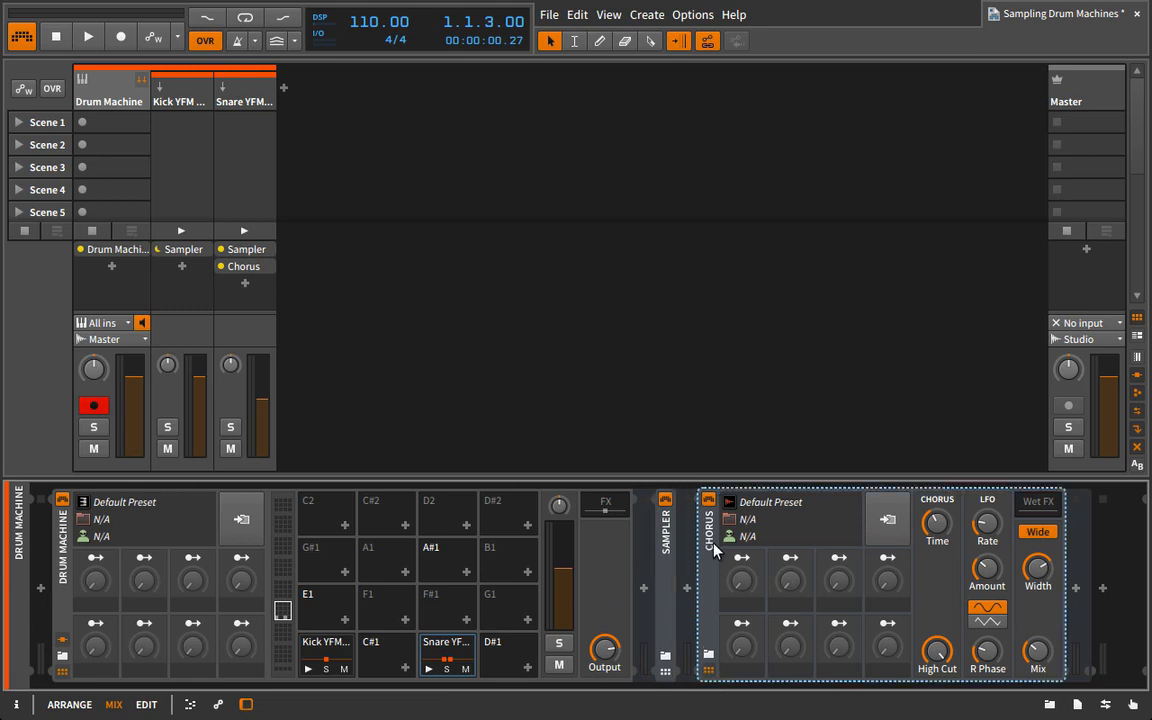
{"action": "double_click", "coordinate": [704, 546]}
Map the Drum Machine's first two remote controls to the Mix and Drive of the Distortion in its FX chain
{"action": "left_click", "coordinate": [618, 507]}
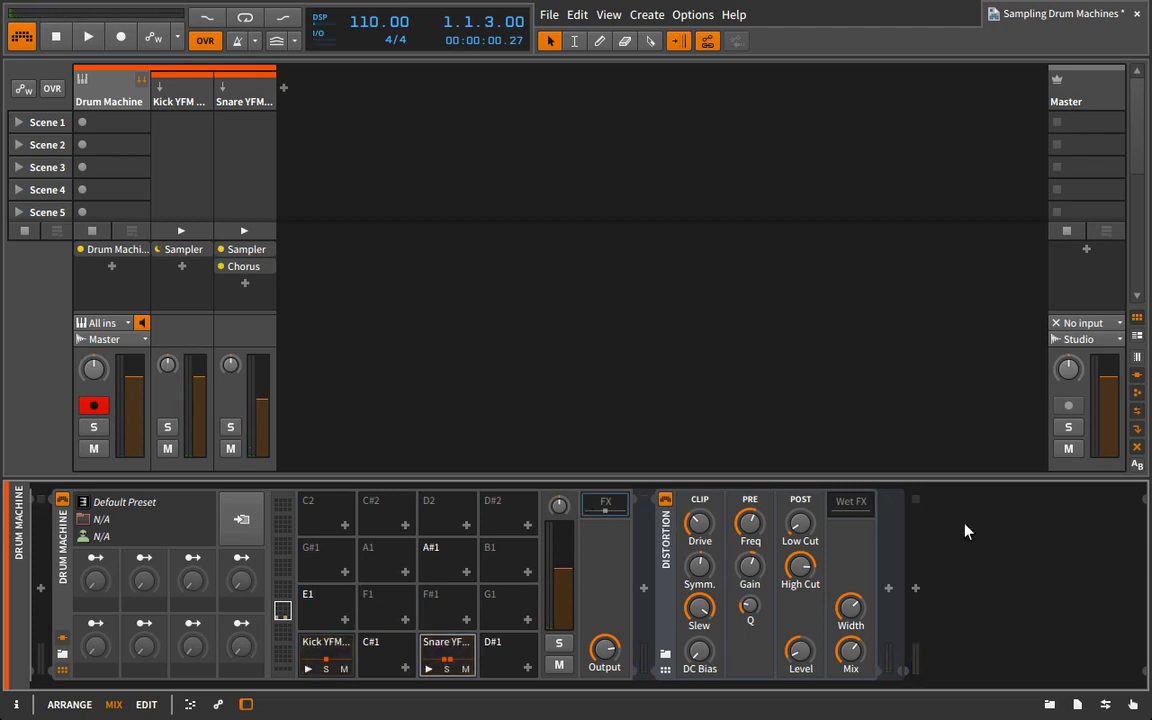
{"action": "left_click", "coordinate": [95, 557]}
{"action": "left_click_drag", "start_coordinate": [850, 651], "coordinate": [850, 620]}
{"action": "left_click", "coordinate": [95, 558]}
{"action": "left_click", "coordinate": [144, 557]}
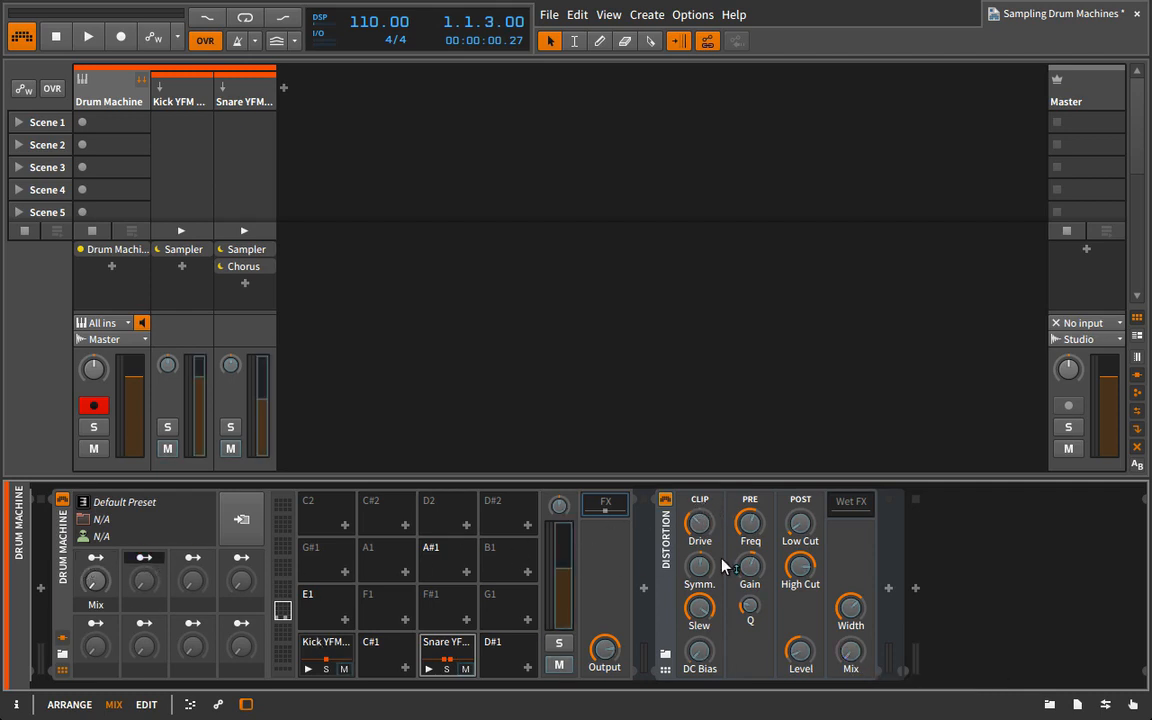
{"action": "mouse_move", "coordinate": [703, 535]}
{"action": "left_mouse_down"}
{"action": "mouse_move", "coordinate": [703, 524]}
{"action": "mouse_move", "coordinate": [700, 535]}
{"action": "left_mouse_up"}
{"action": "left_click", "coordinate": [144, 557]}
Rename the Drum Machine's Mix remote control DISTMIX and its Drive remote control DRIVE
{"action": "double_click", "coordinate": [95, 604]}
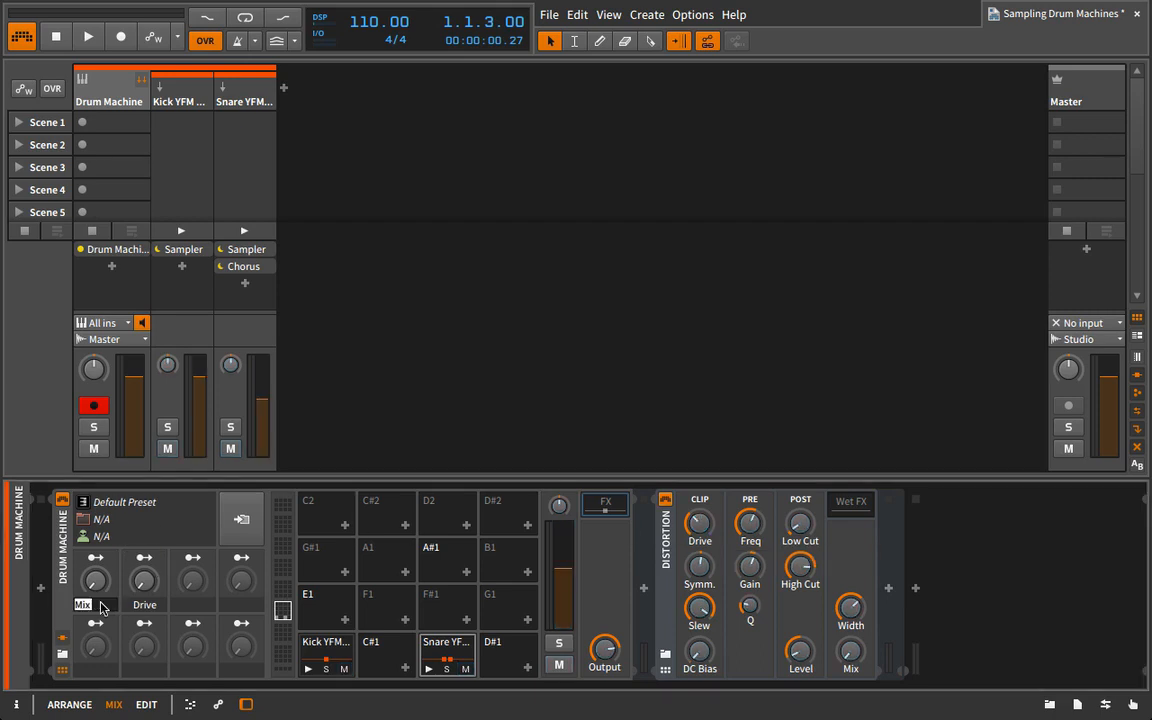
{"action": "type", "text": "DISTM"}
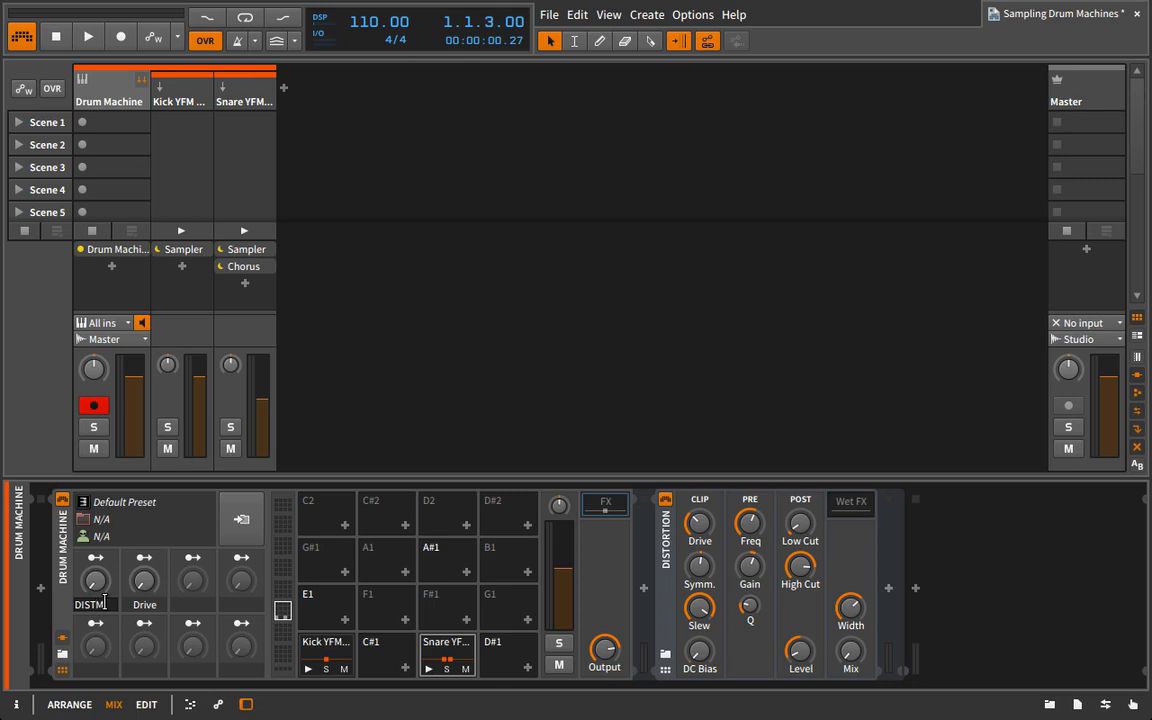
{"action": "type", "text": "IX"}
{"action": "double_click", "coordinate": [146, 601]}
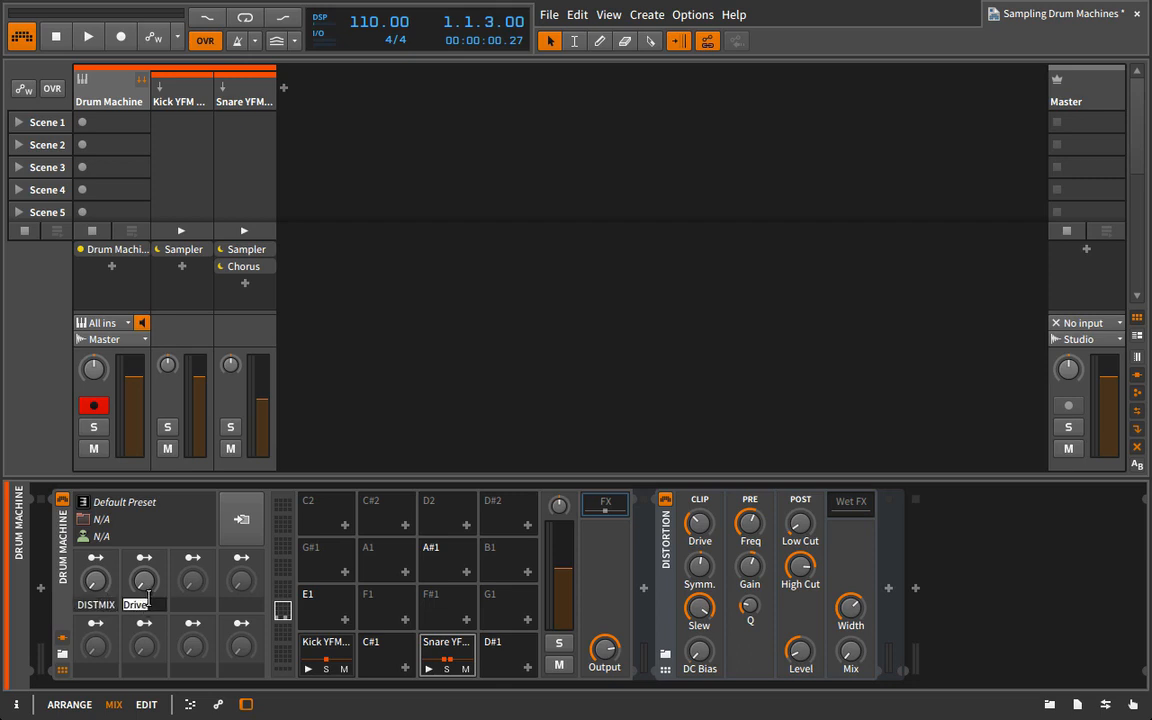
{"action": "type", "text": "DRIVE"}
{"action": "key", "text": "Return"}
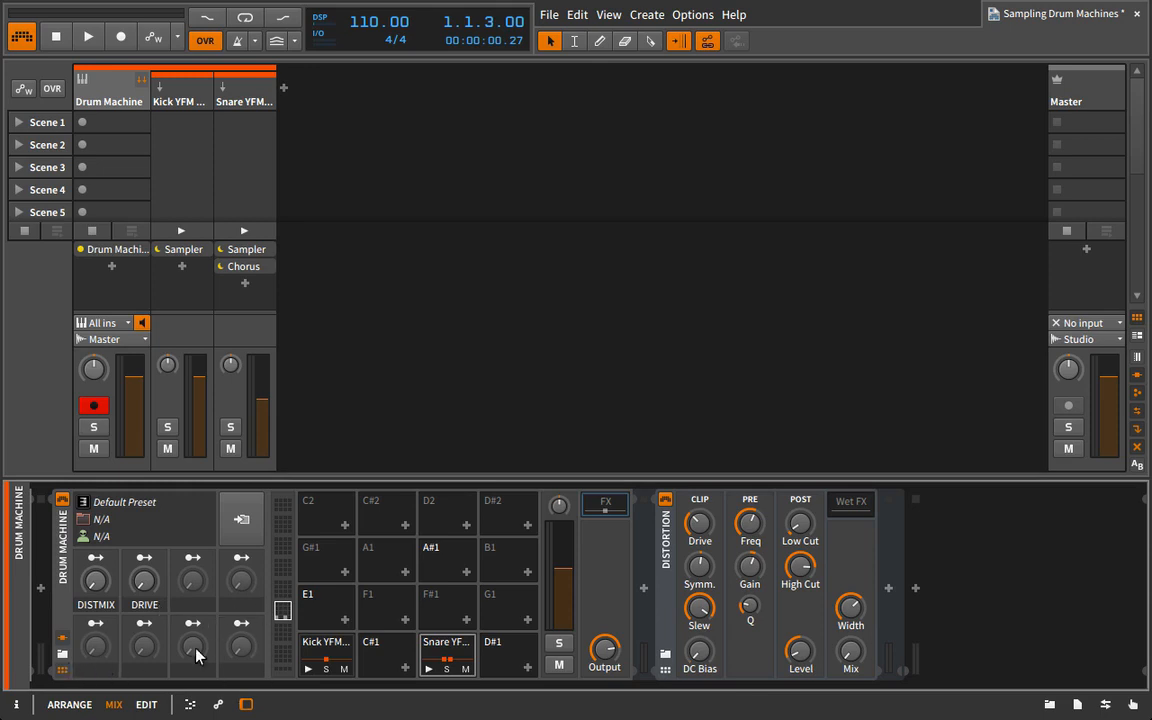
Open the Snare pad's chain, hide the Chorus's remote controls and expand the Chorus device
{"action": "left_click", "coordinate": [457, 645]}
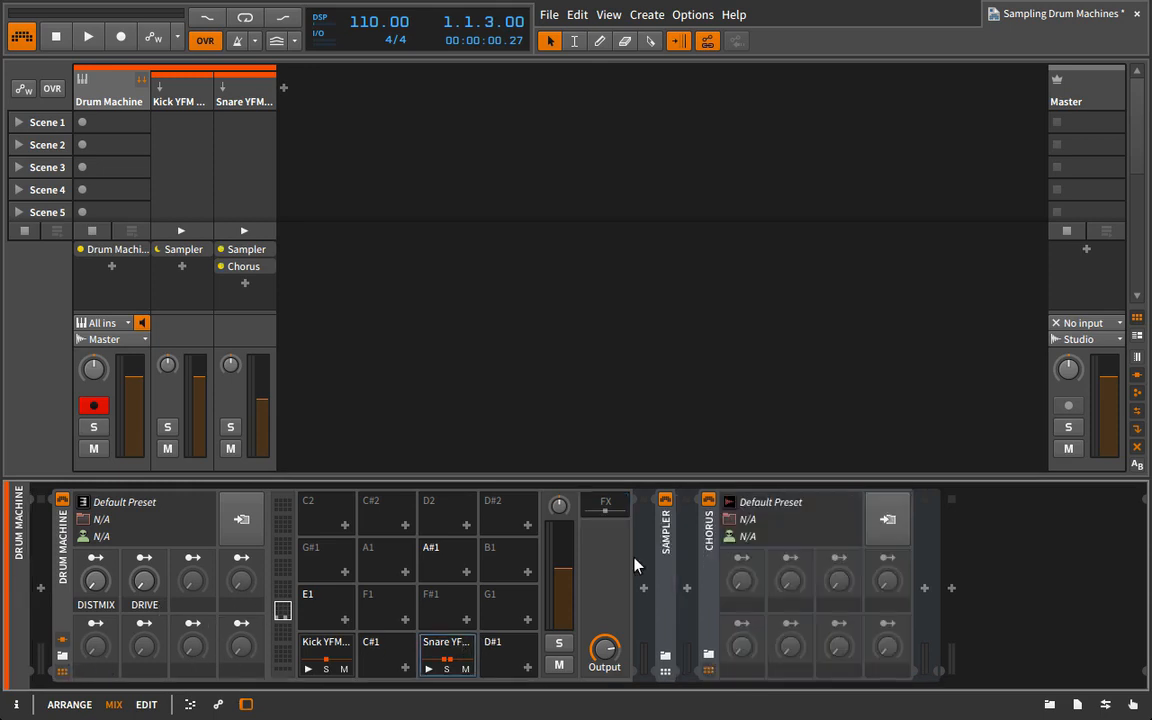
{"action": "left_click", "coordinate": [708, 669]}
{"action": "double_click", "coordinate": [707, 599]}
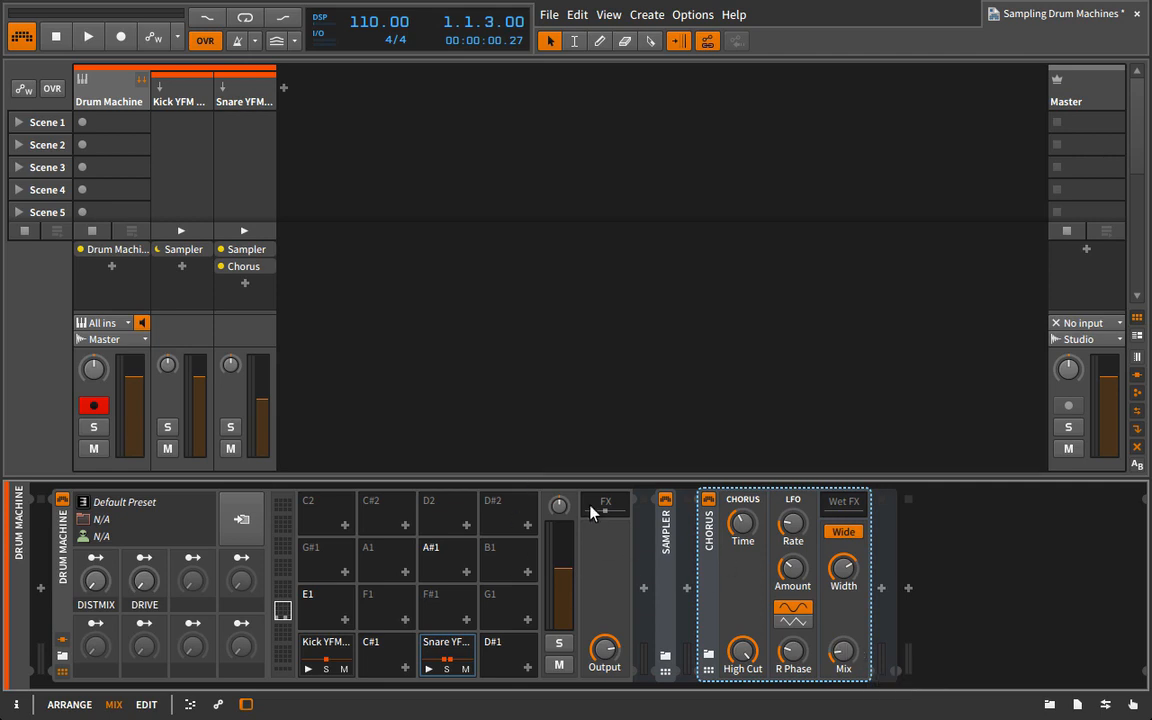
Map the Drum Machine's third remote control to the Chorus's Mix and collapse the Chorus device
{"action": "left_click", "coordinate": [193, 557]}
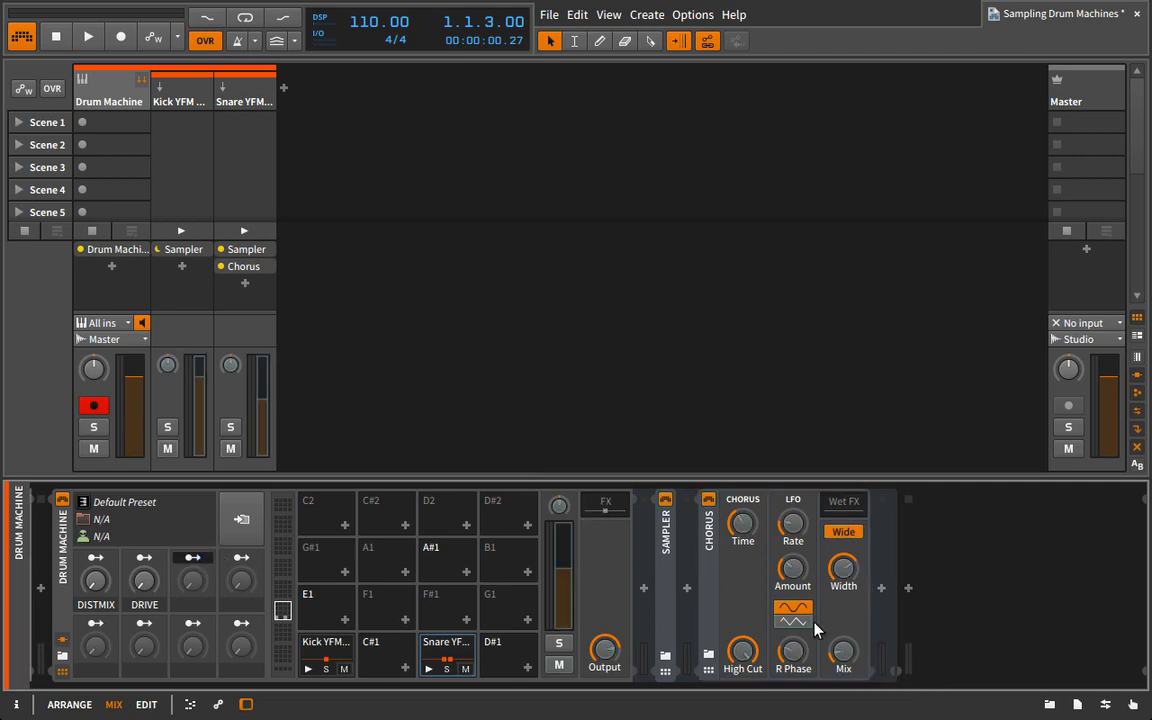
{"action": "left_click", "coordinate": [843, 651]}
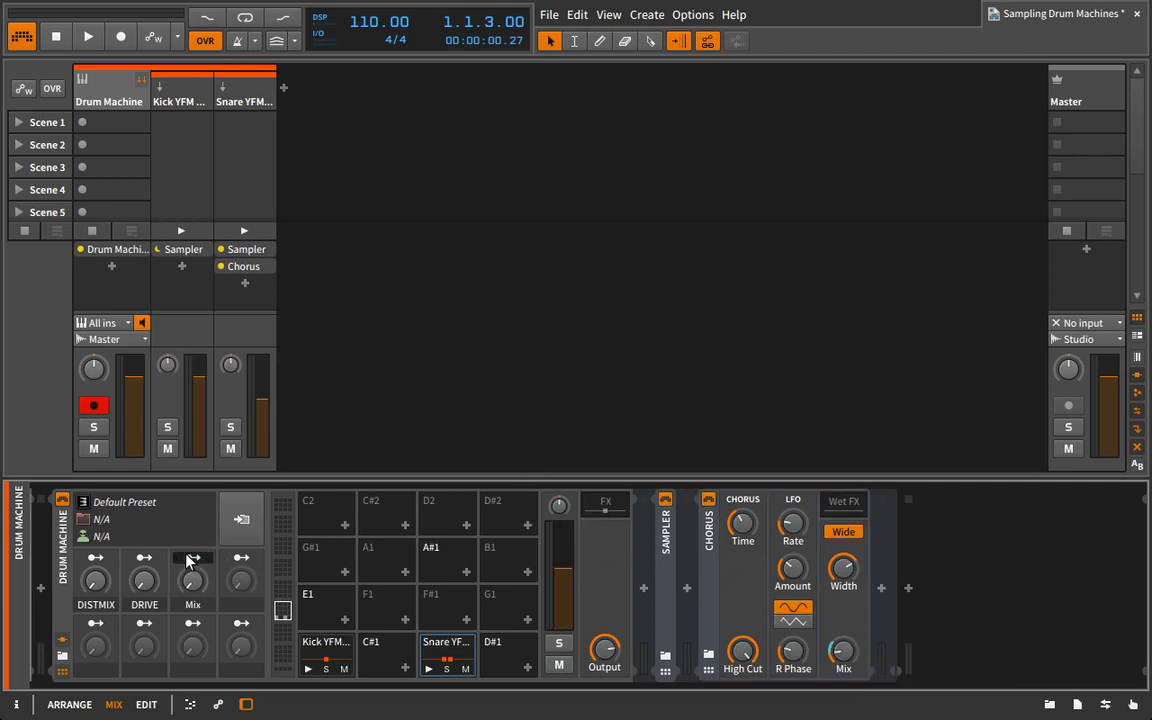
{"action": "left_click", "coordinate": [705, 549]}
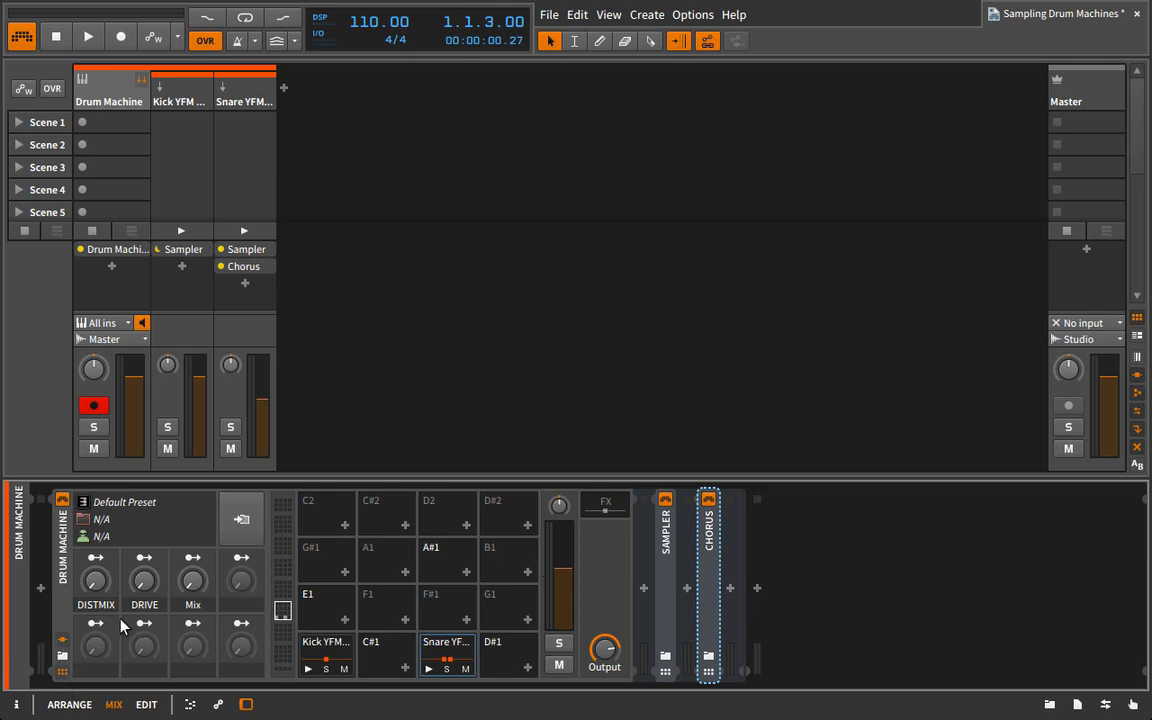
Play the kick and snare pads while turning up the Drum Machine's DISTMIX, DRIVE and Mix remote controls, with Mix at 44 %
{"action": "key", "text": "a"}
{"action": "key", "text": "a"}
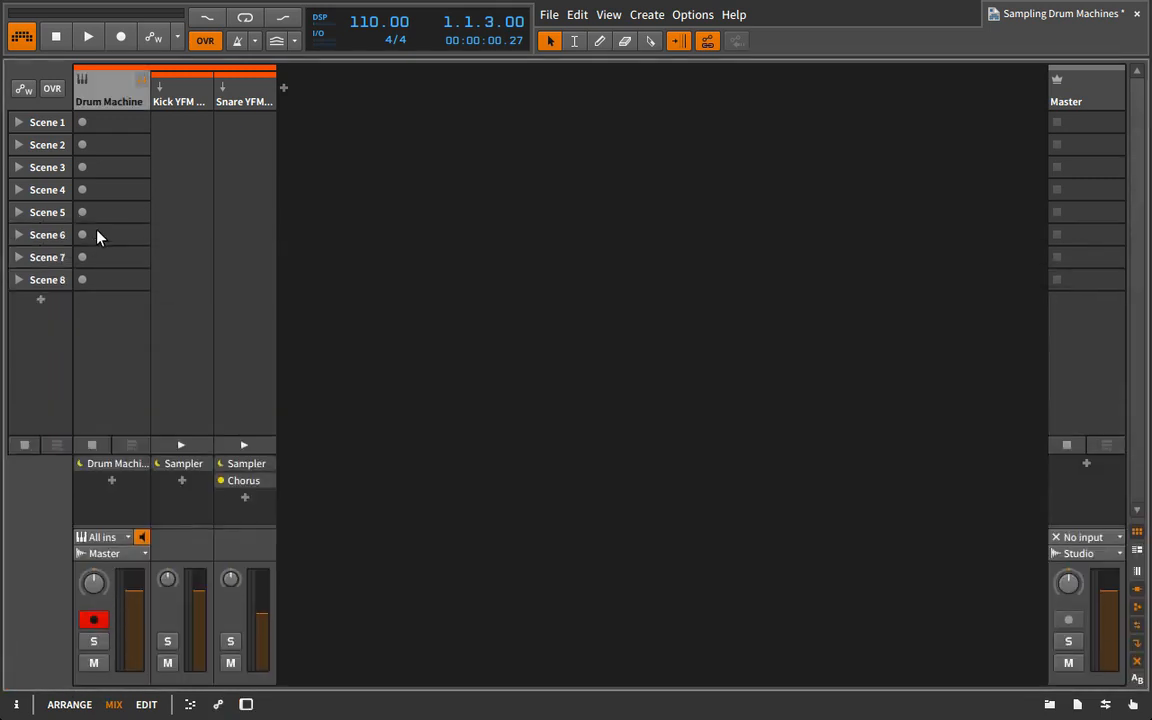
{"action": "double_click", "coordinate": [106, 89]}
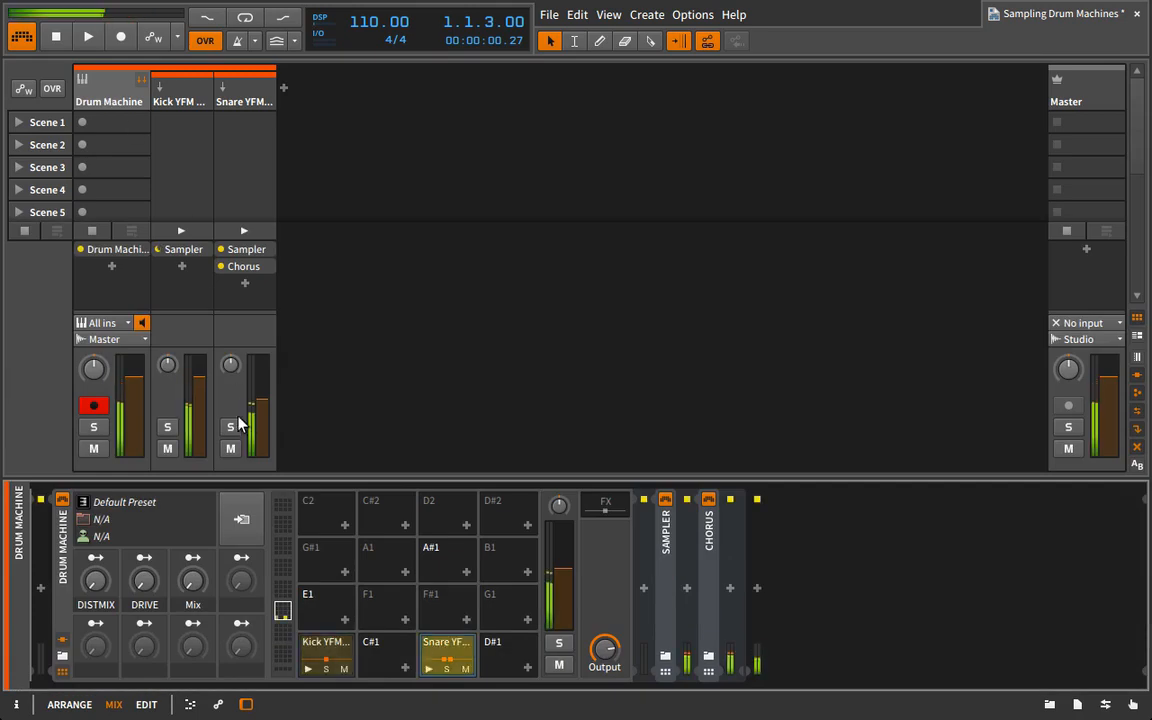
{"action": "left_click_drag", "start_coordinate": [96, 578], "coordinate": [96, 545]}
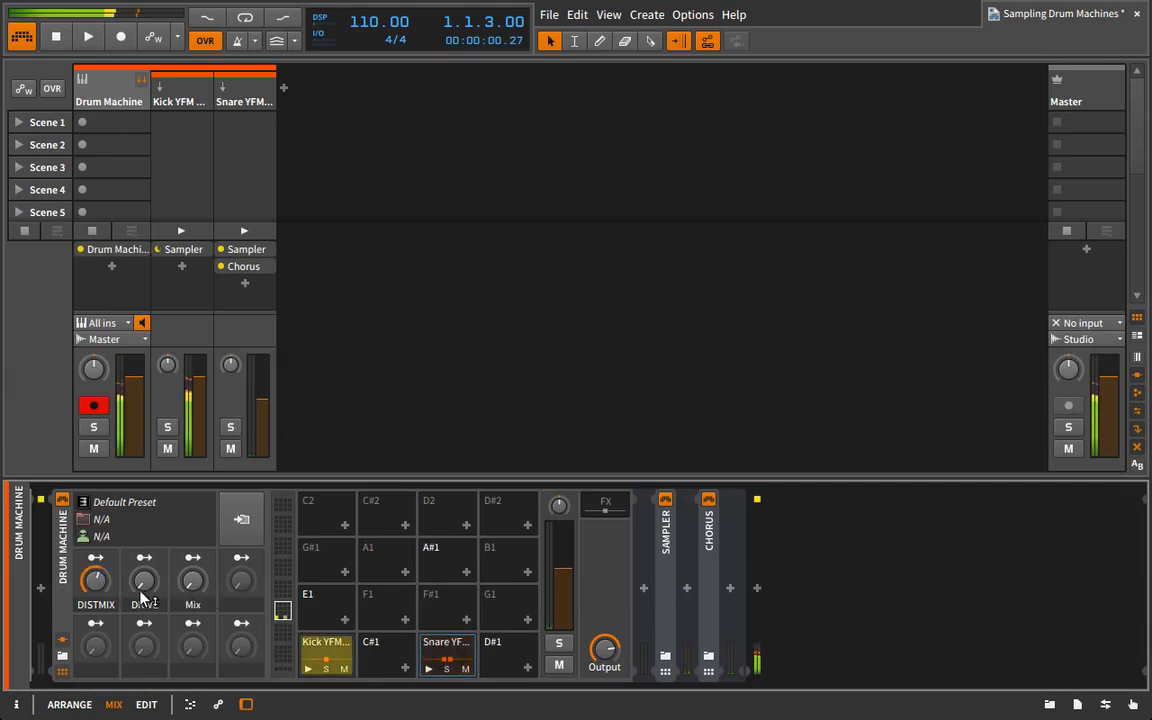
{"action": "left_click_drag", "start_coordinate": [143, 588], "coordinate": [192, 549]}
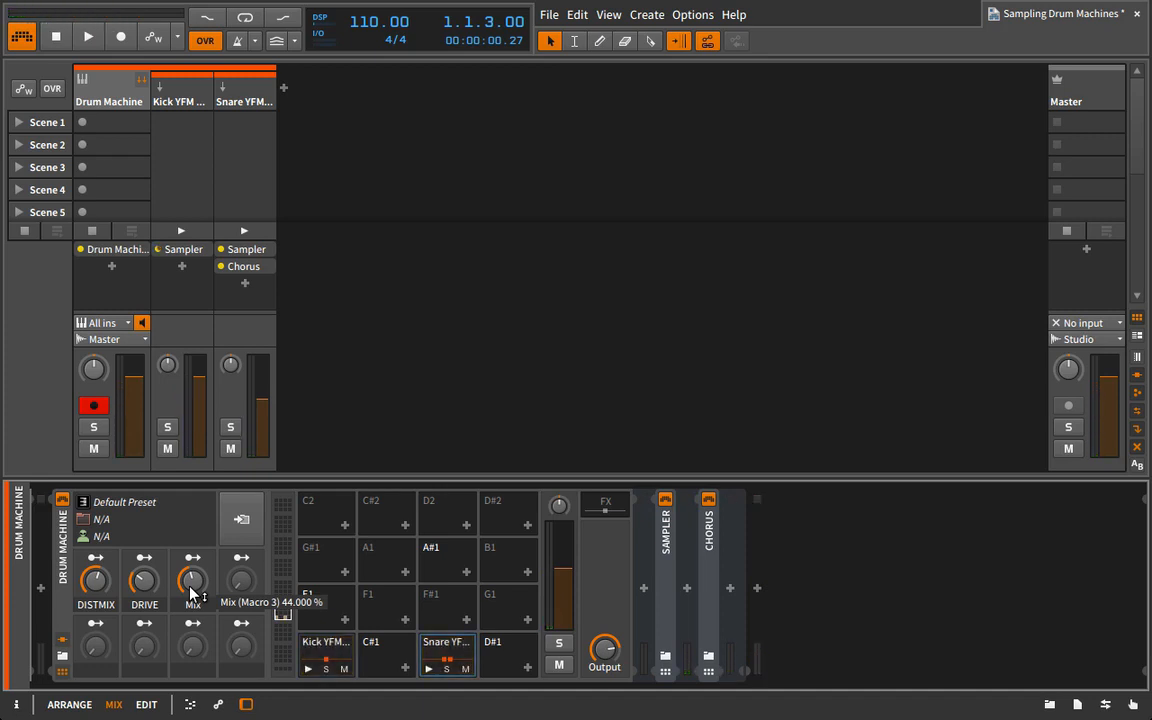
Move the Distortion out of the Drum Machine's FX chain onto the track after it, return it to the FX chain and reopen that chain
{"action": "left_click", "coordinate": [605, 506]}
{"action": "left_click_drag", "start_coordinate": [664, 540], "coordinate": [957, 556]}
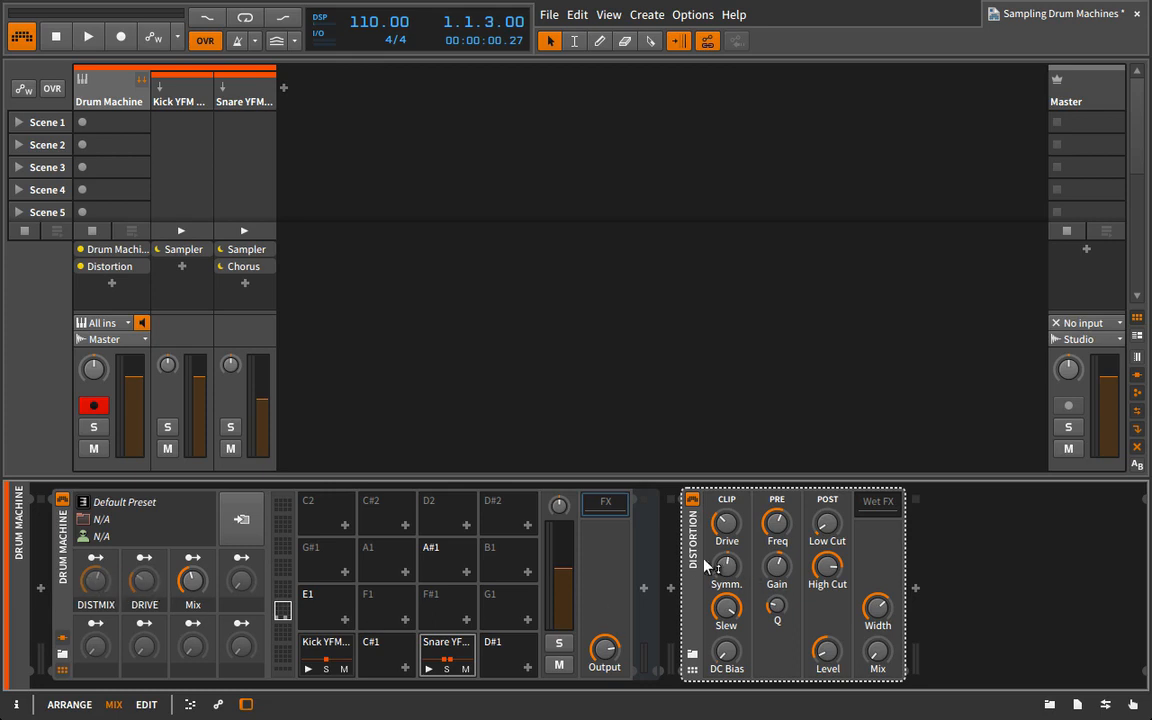
{"action": "left_click_drag", "start_coordinate": [692, 530], "coordinate": [607, 504]}
{"action": "left_click", "coordinate": [615, 509]}
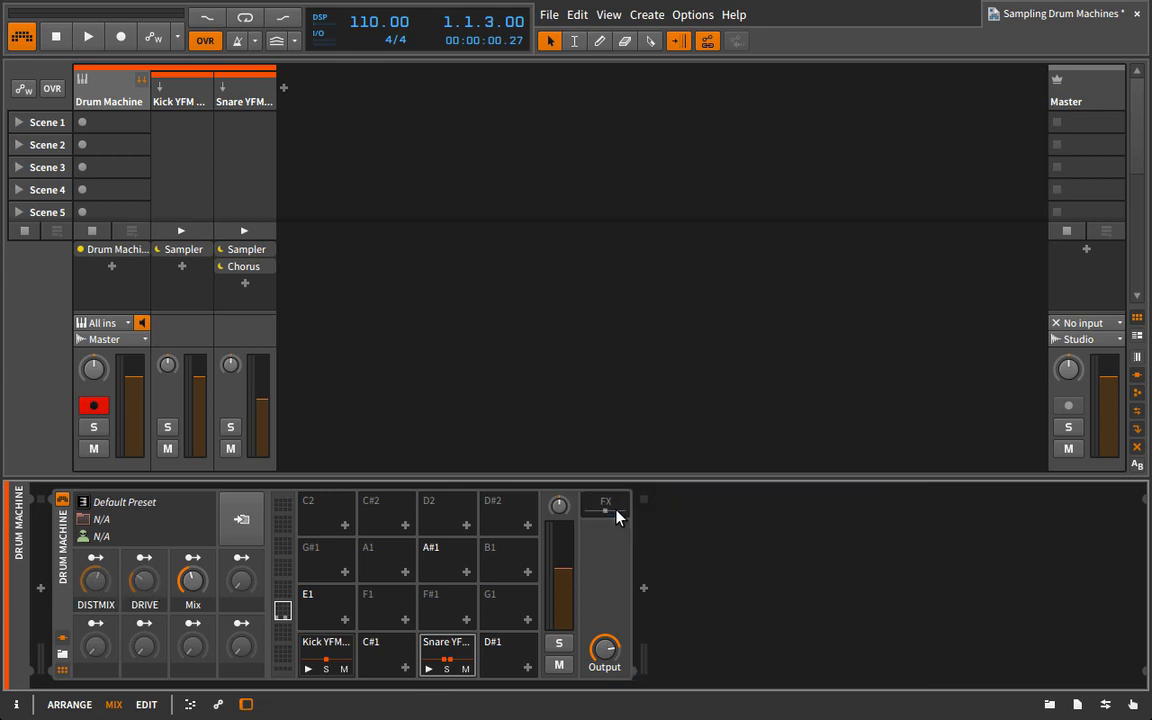
{"action": "left_click", "coordinate": [616, 509]}
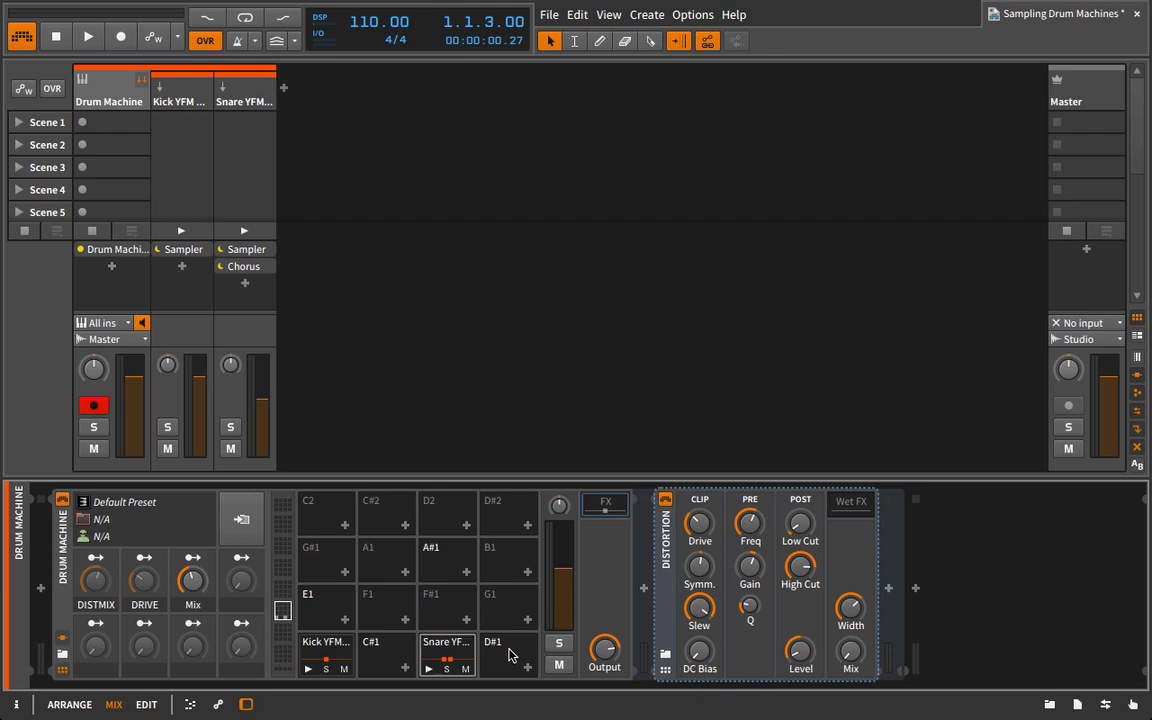
Examine the device chains of the Kick and Snare tracks and return to the Drum Machine track's devices
{"action": "left_click", "coordinate": [167, 87]}
{"action": "left_click", "coordinate": [259, 90]}
{"action": "left_click", "coordinate": [180, 95]}
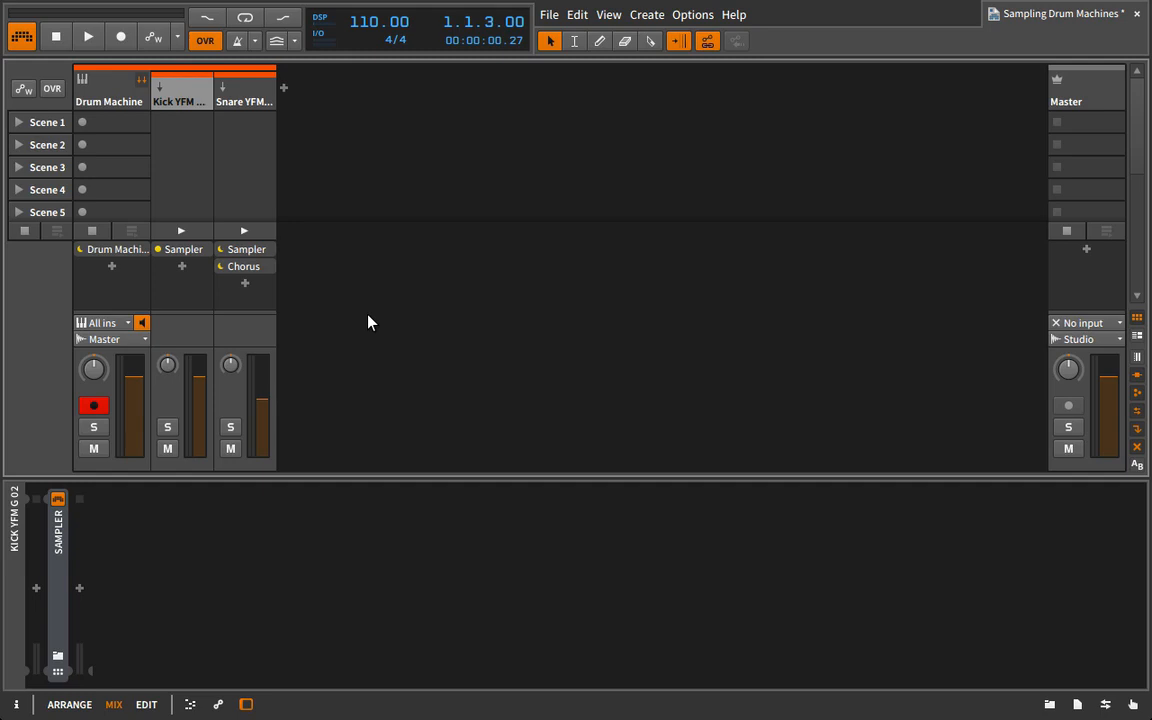
{"action": "left_click", "coordinate": [102, 135]}
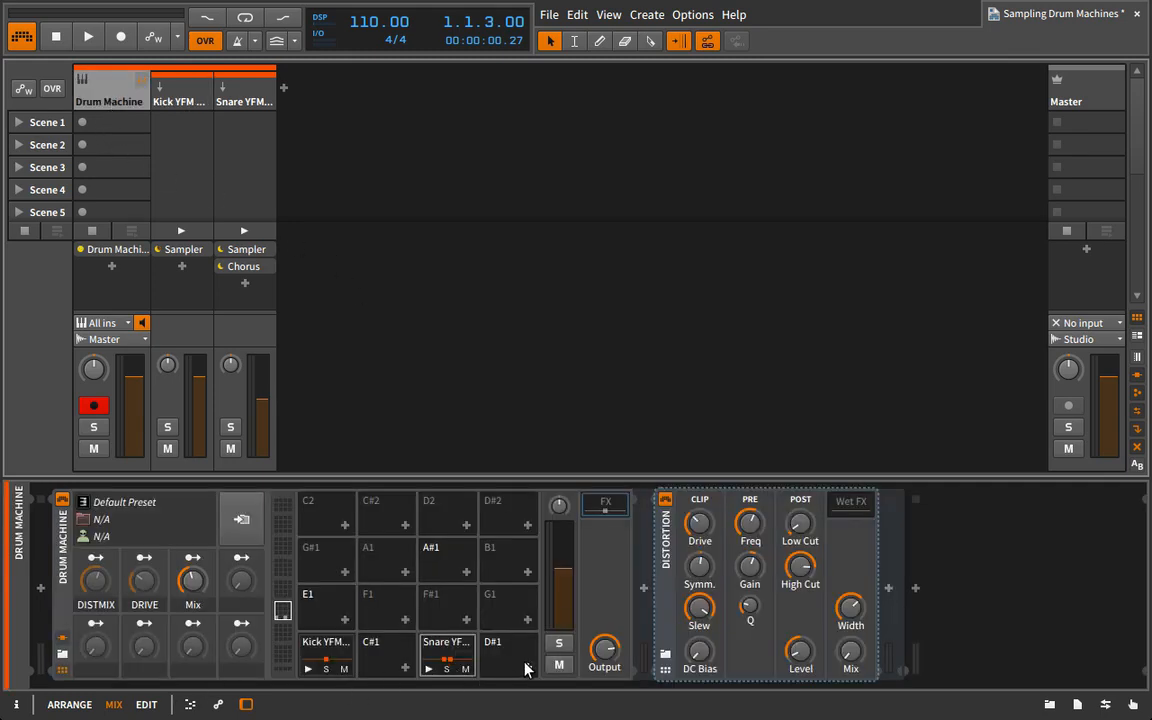